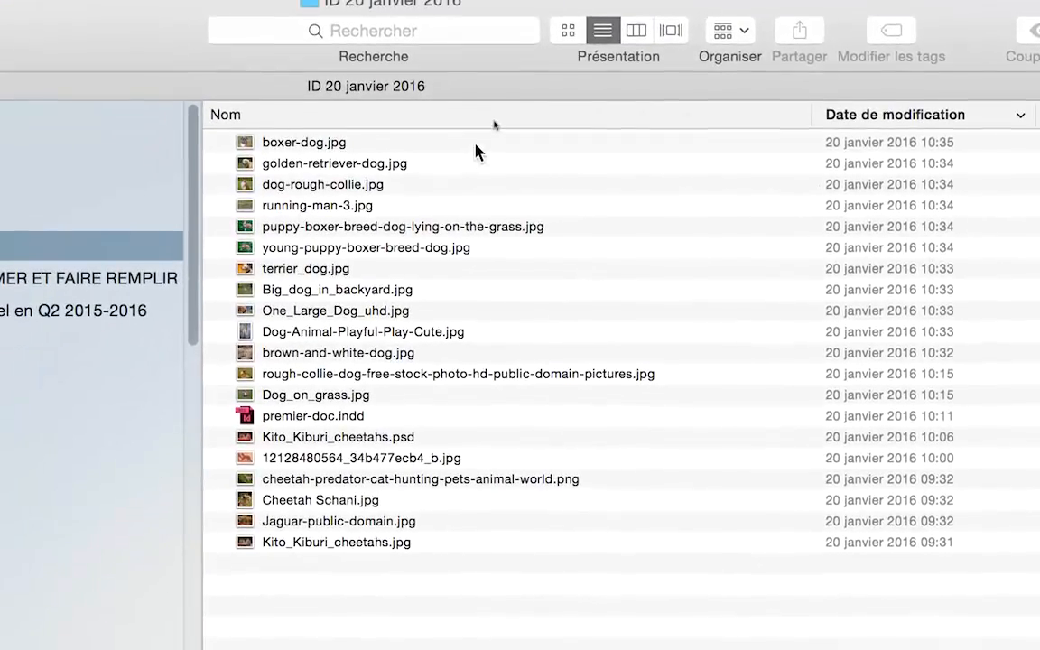
# Step: Group the dog images from boxer-dog.jpg to Dog_on_grass.jpg into a new folder named chiens and check its contents
pyautogui.click(476, 142)
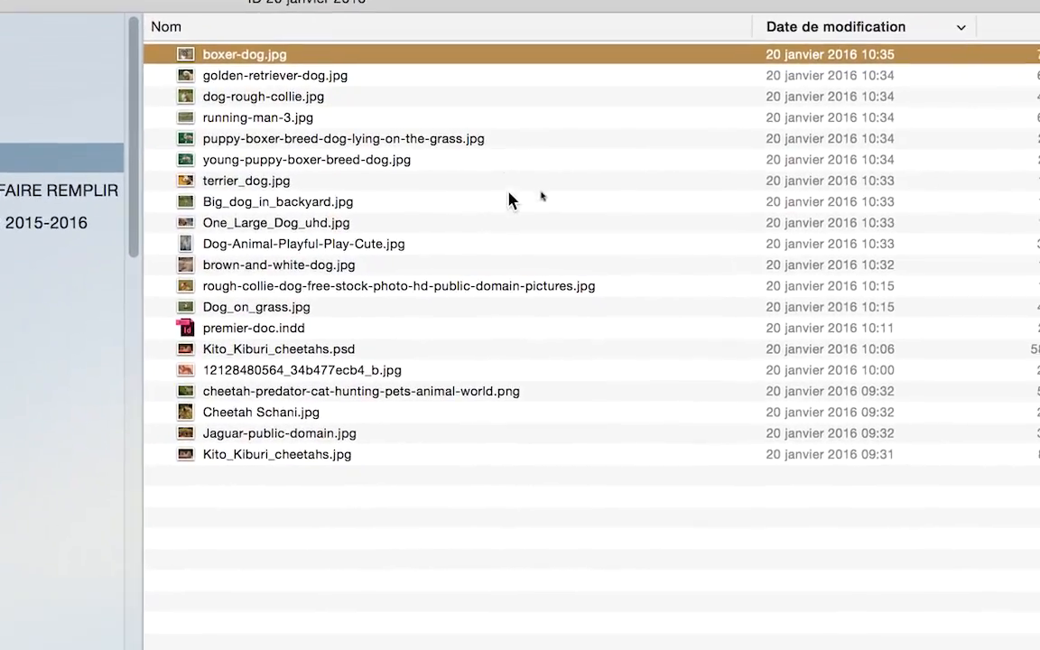
pyautogui.keyDown('shift'); pyautogui.click(521, 237); pyautogui.keyUp('shift')
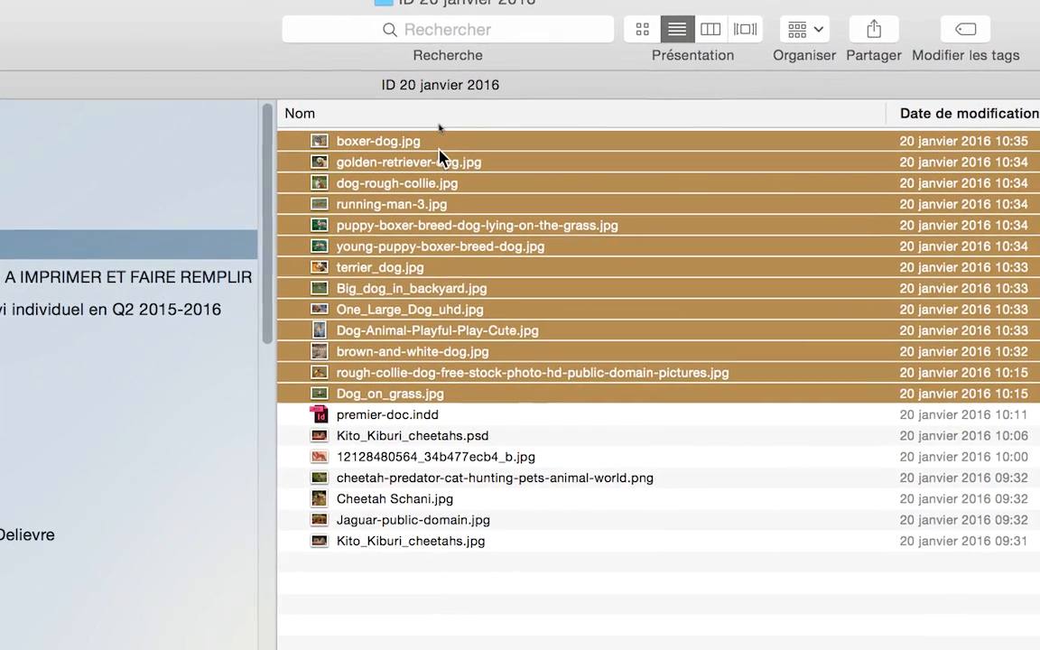
pyautogui.rightClick(279, 101)
pyautogui.click(465, 164)
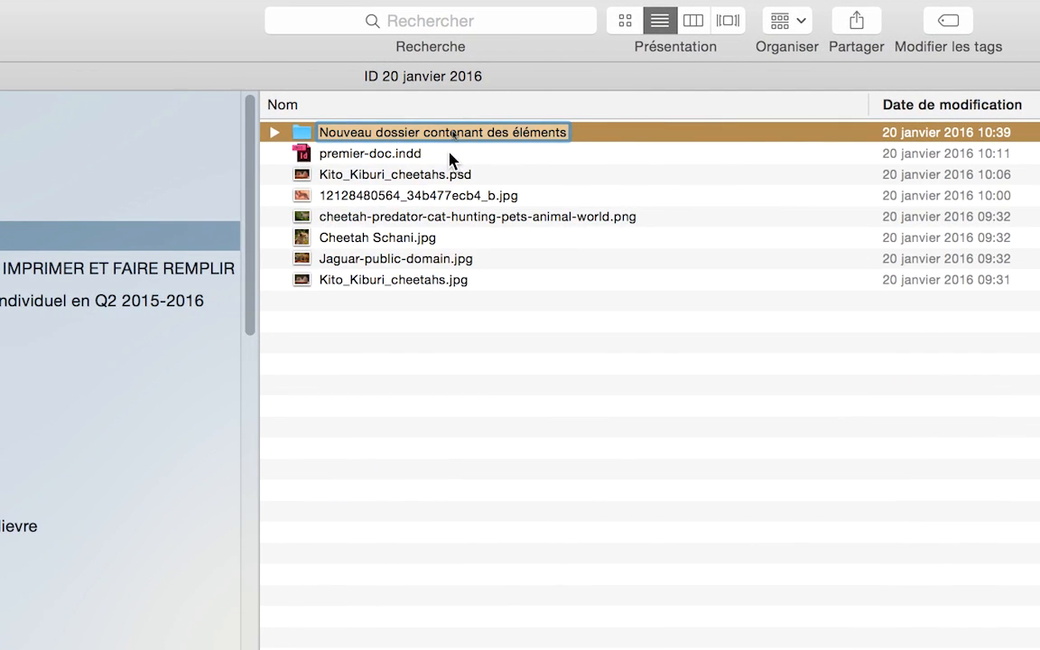
pyautogui.write('chiens')
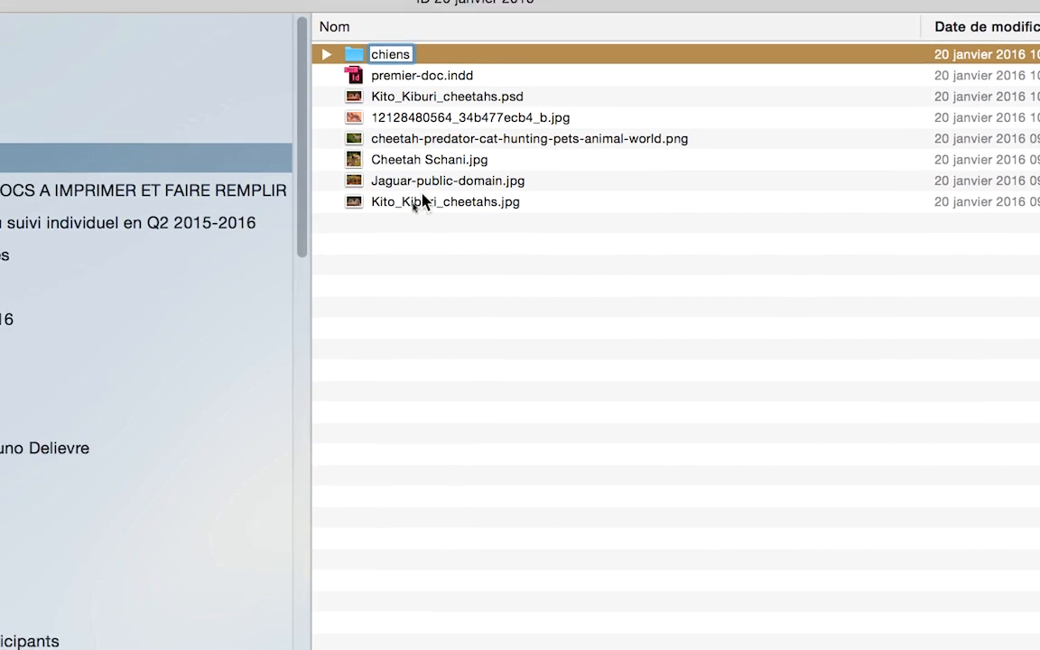
pyautogui.press('Return')
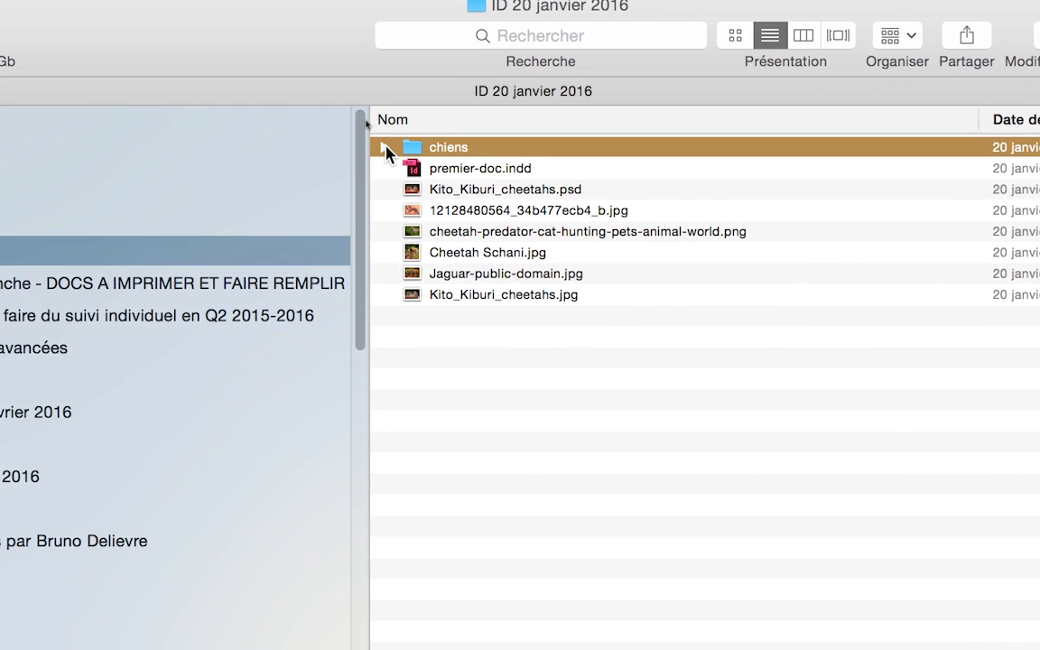
pyautogui.click(345, 143)
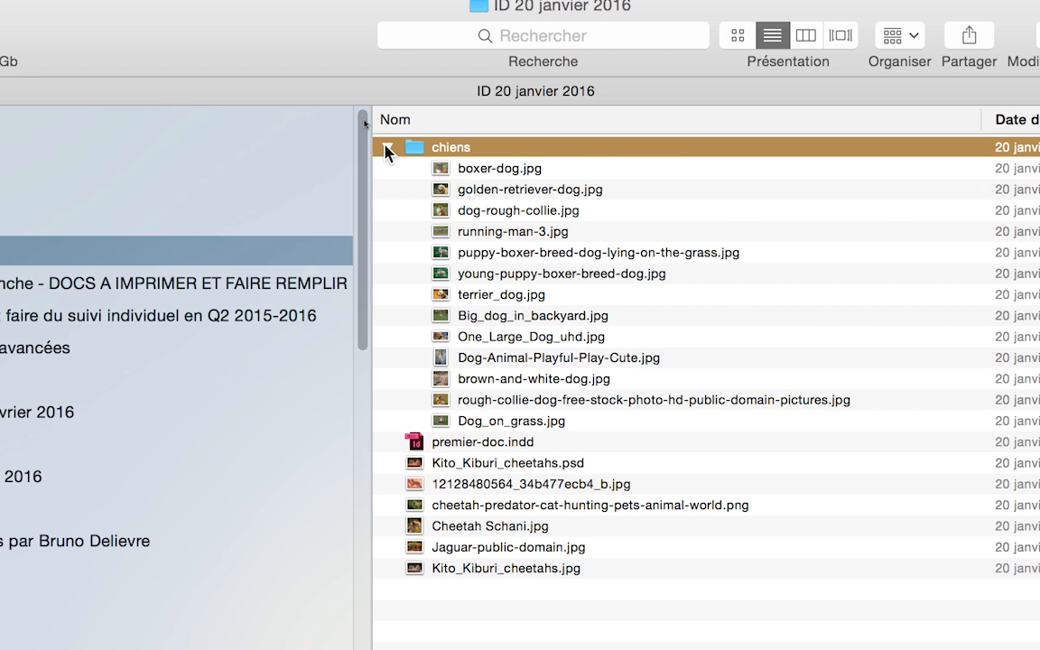
pyautogui.click(387, 147)
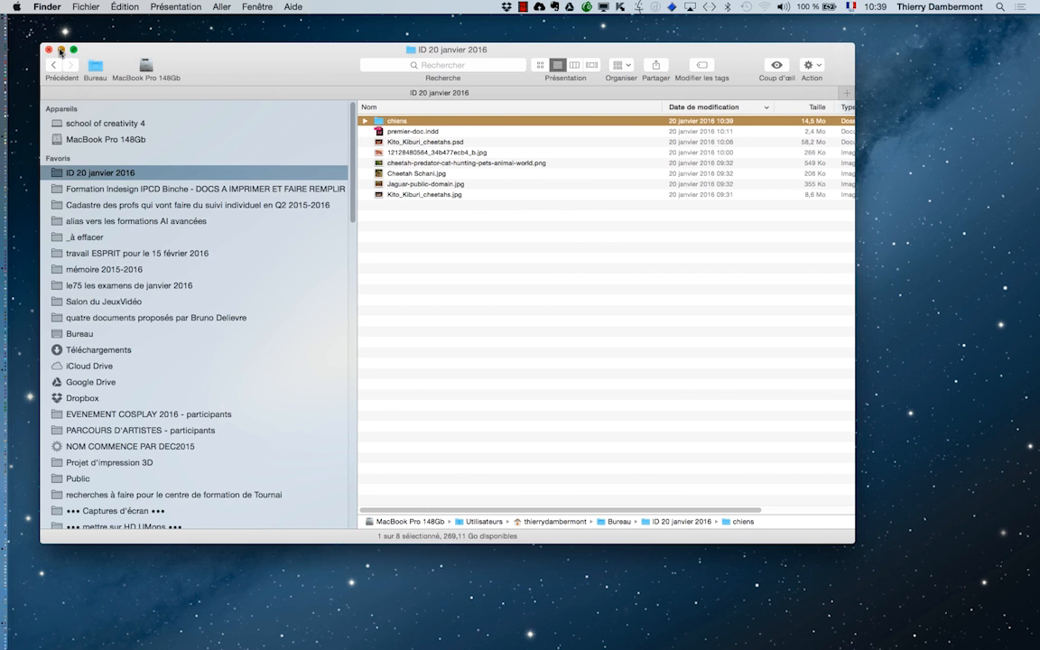
# Step: Minimise the Finder window, switch to Photoshop and open the Image Processor (Processeur d'images) script
pyautogui.click(60, 50)
pyautogui.press('super+Tab')
pyautogui.press('super+Tab')
pyautogui.press('super+Tab')
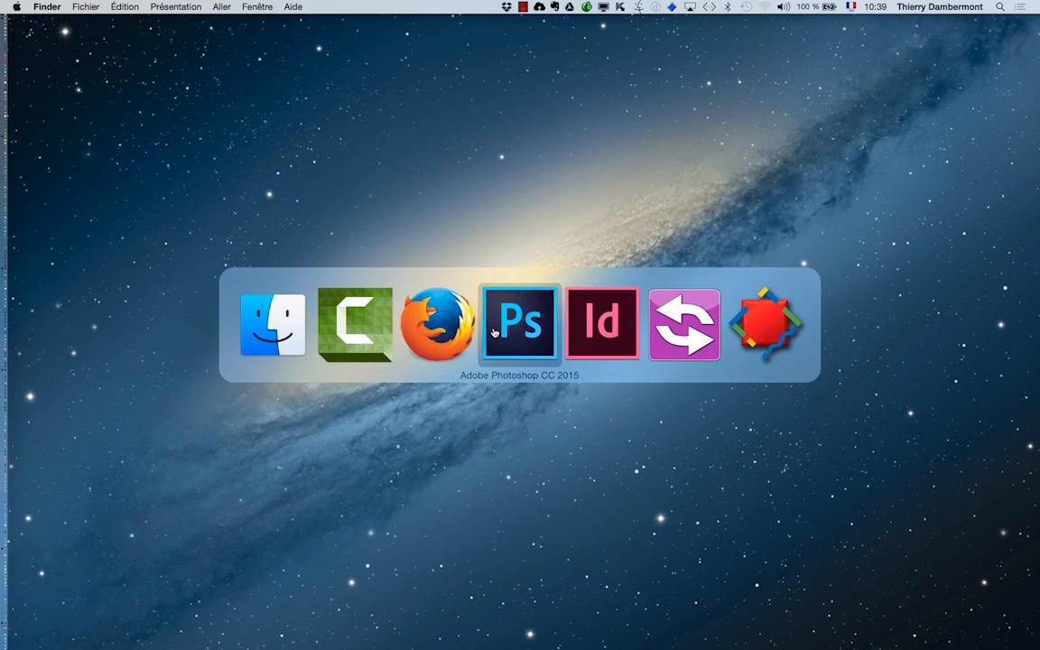
pyautogui.click(125, 6)
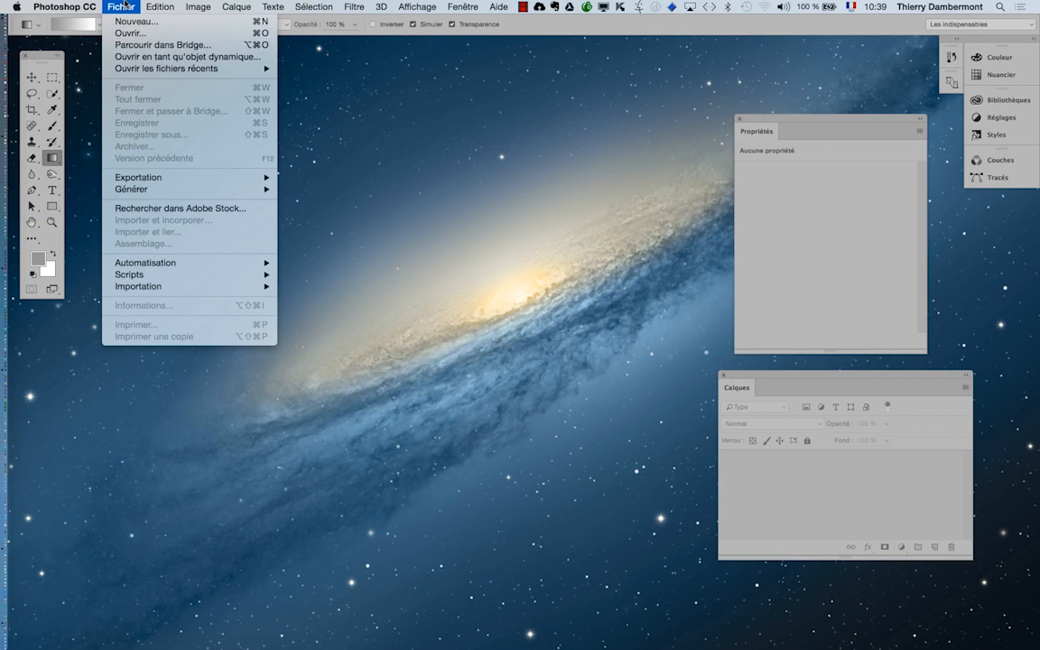
pyautogui.moveTo(167, 263)
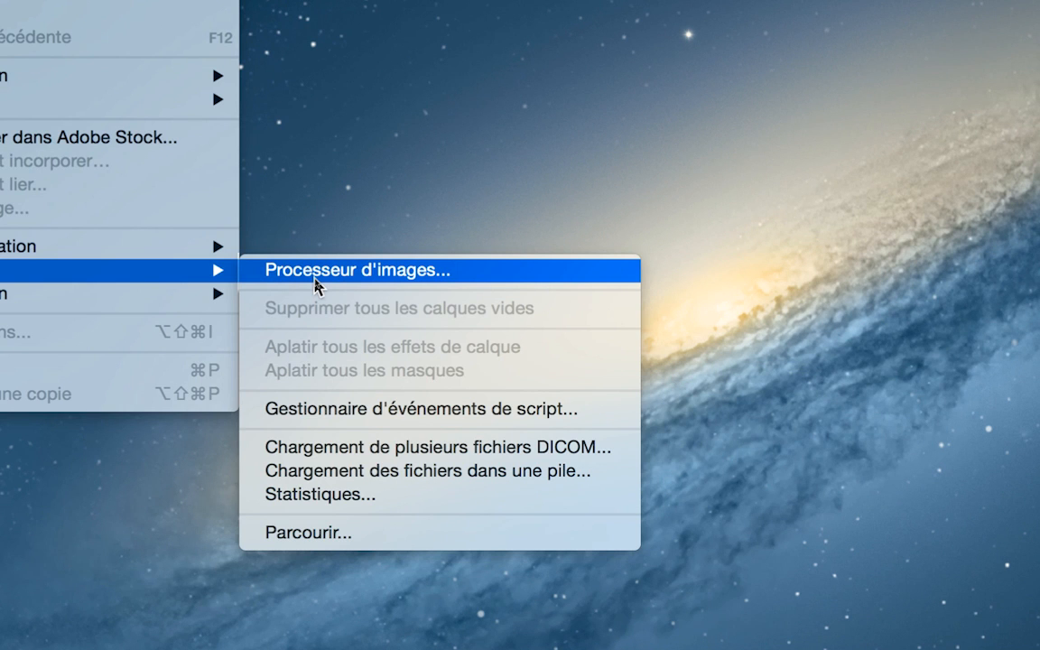
pyautogui.click(316, 285)
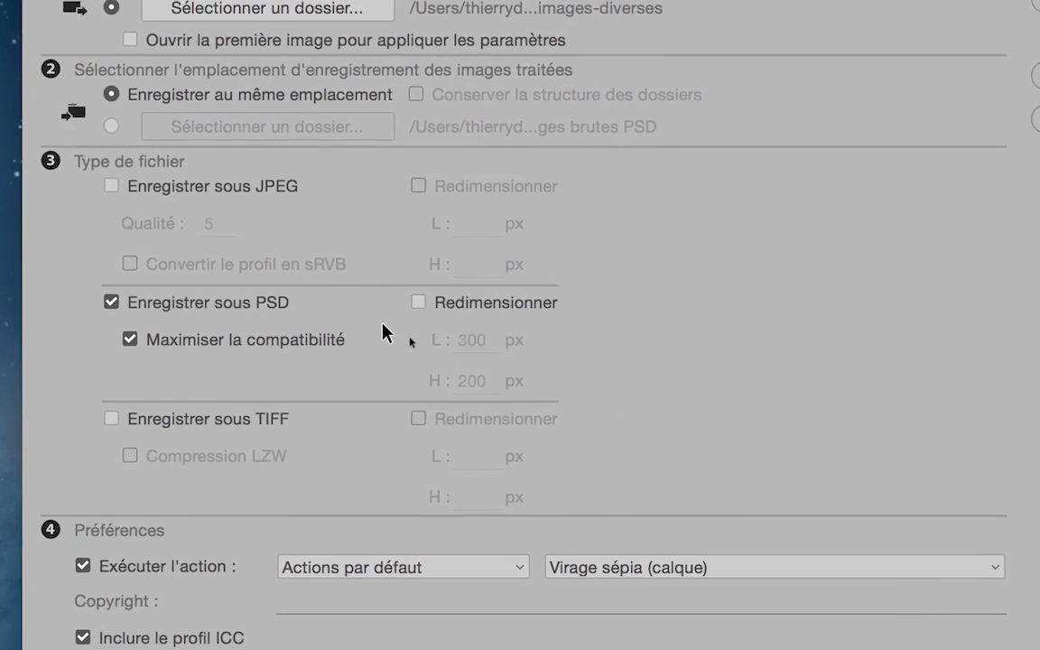
# Step: Leave resizing off for the PSD output and choose the chiens folder in ID 20 janvier 2016 as the source of images to process
pyautogui.click(398, 313)
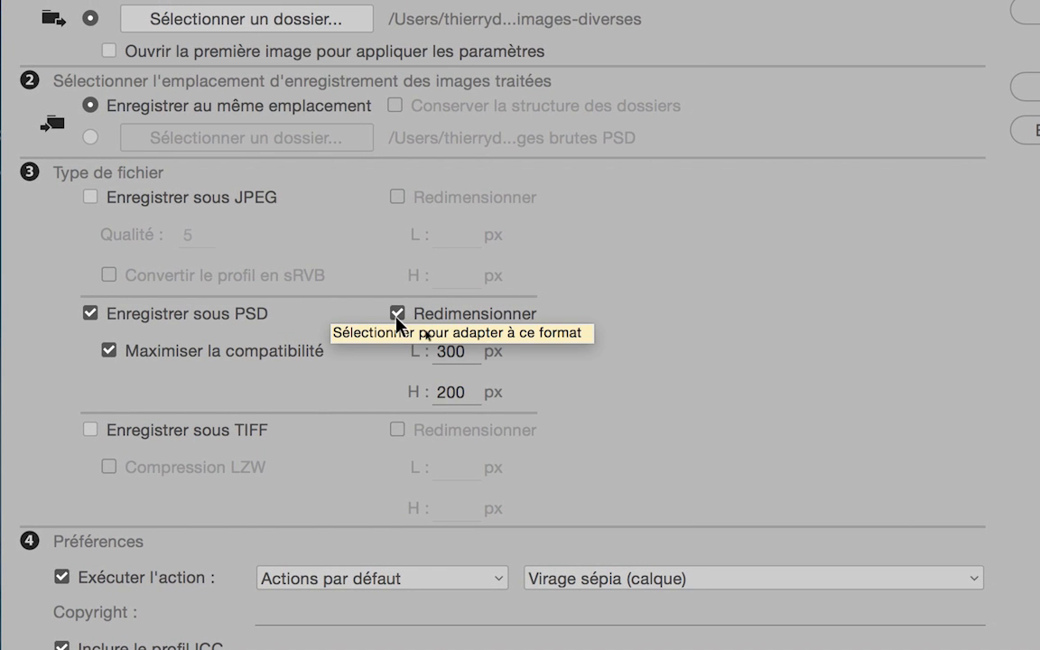
pyautogui.click(397, 314)
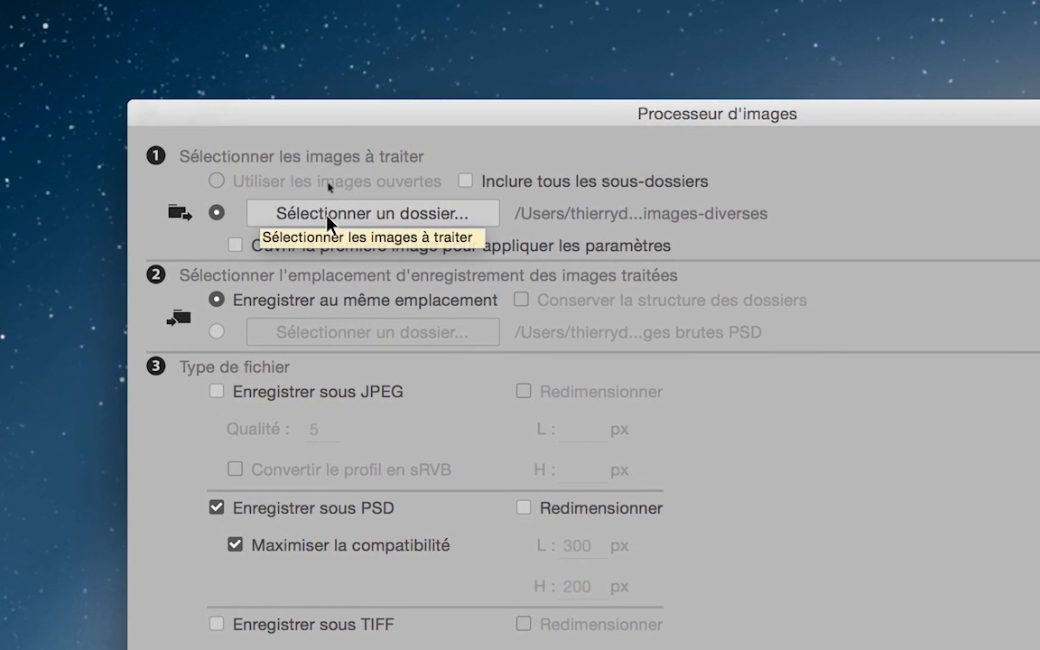
pyautogui.click(329, 214)
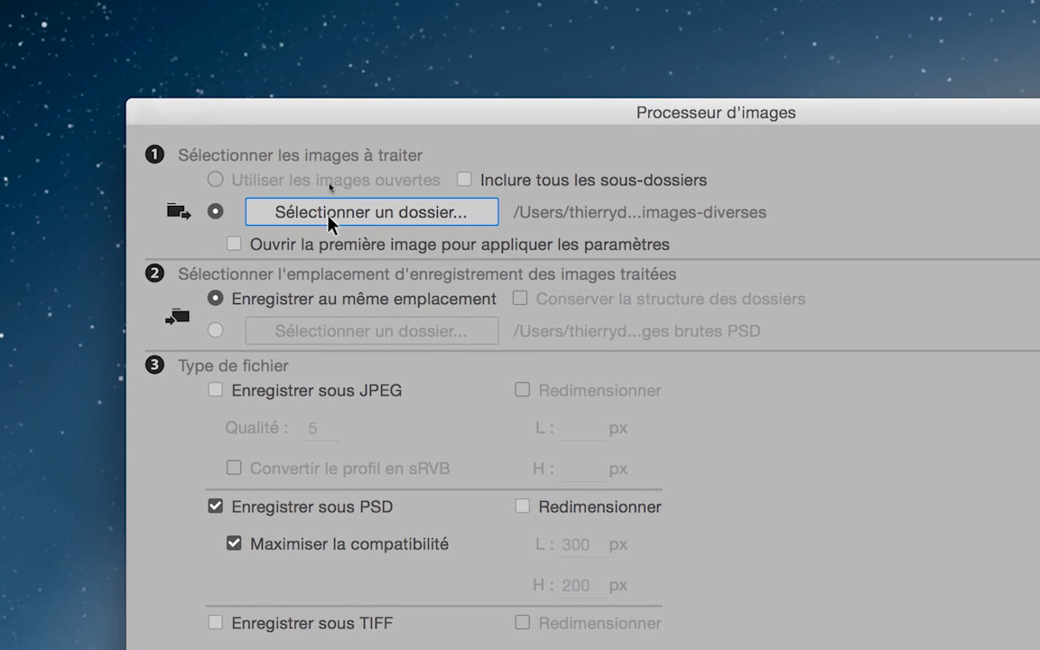
pyautogui.click(263, 148)
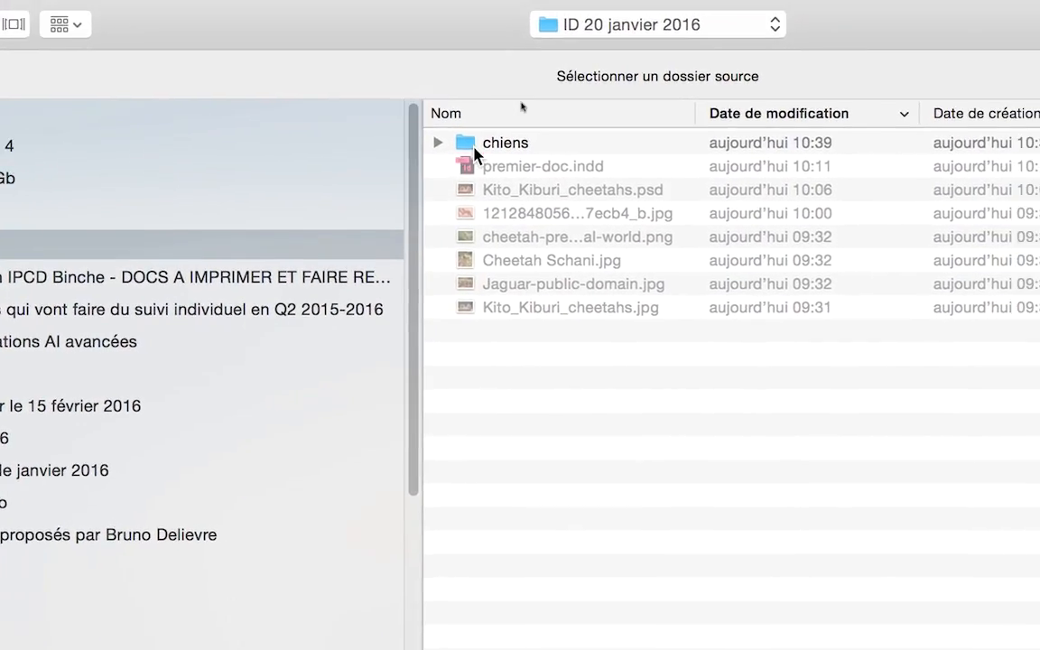
pyautogui.click(472, 159)
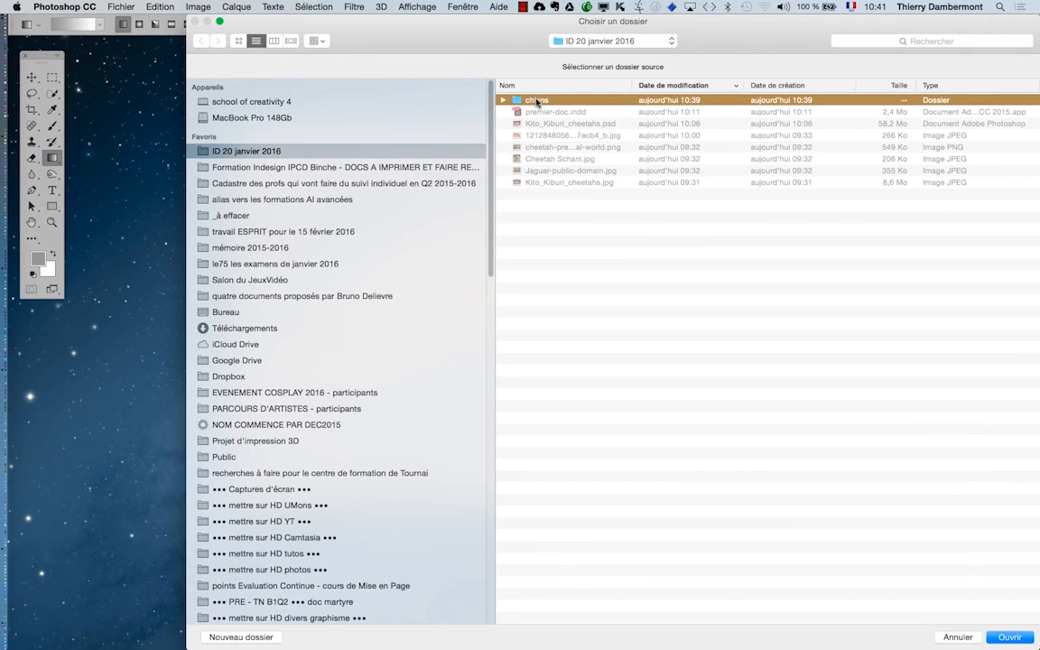
pyautogui.click(997, 642)
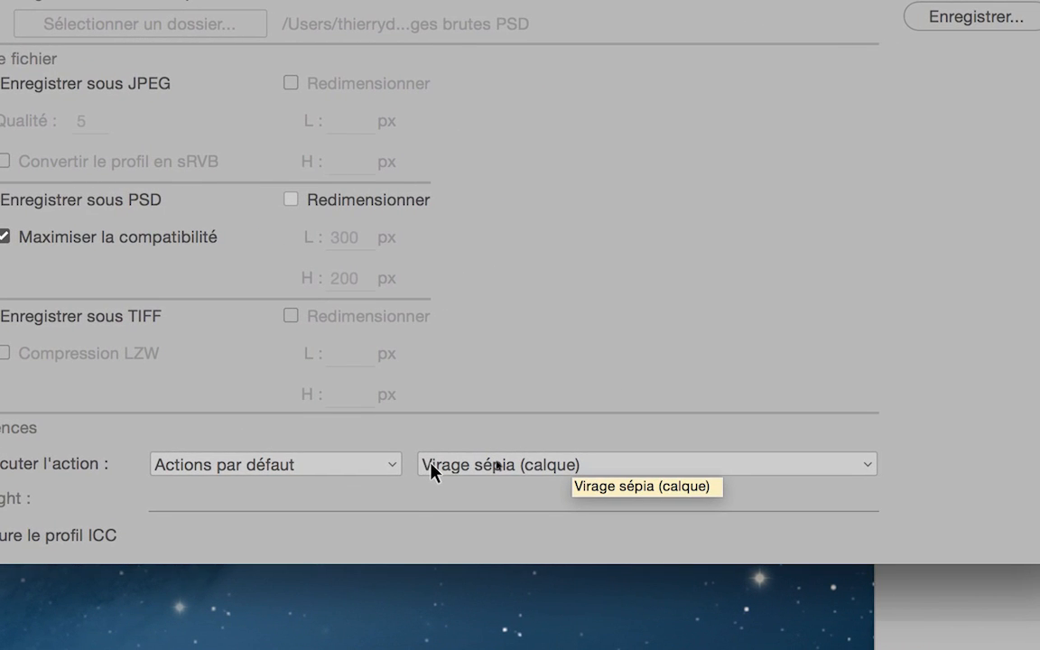
pyautogui.click(433, 469)
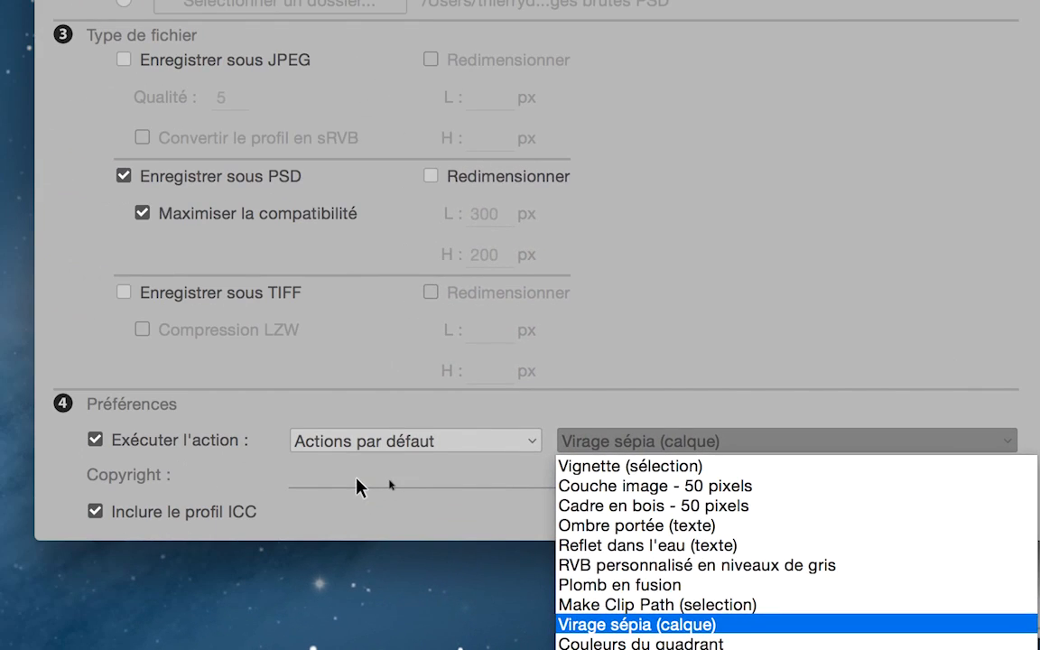
pyautogui.click(357, 488)
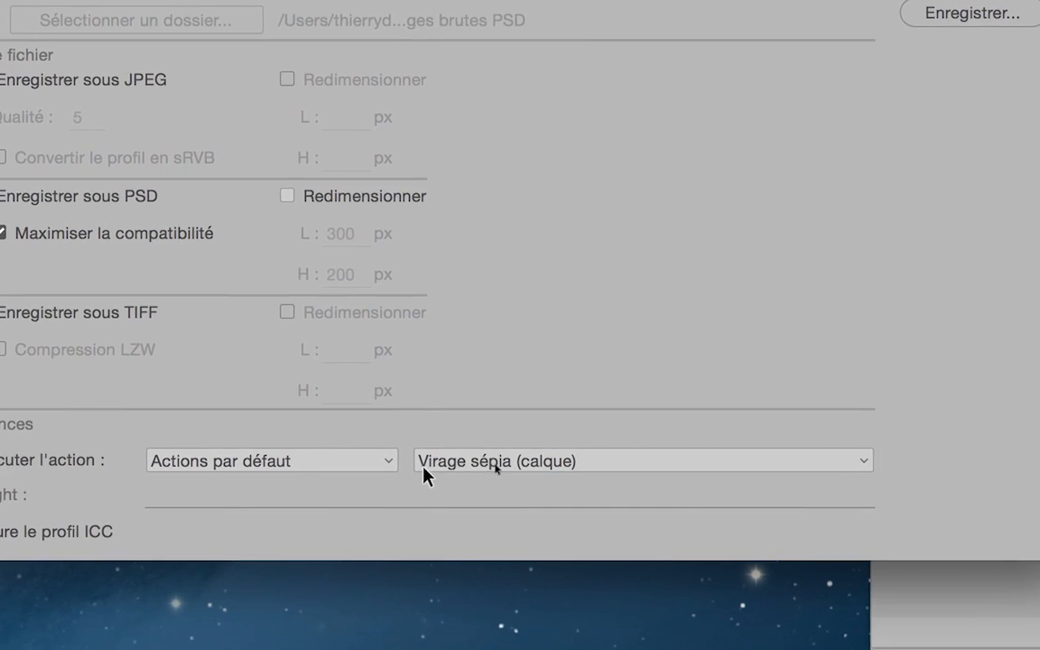
pyautogui.click(426, 464)
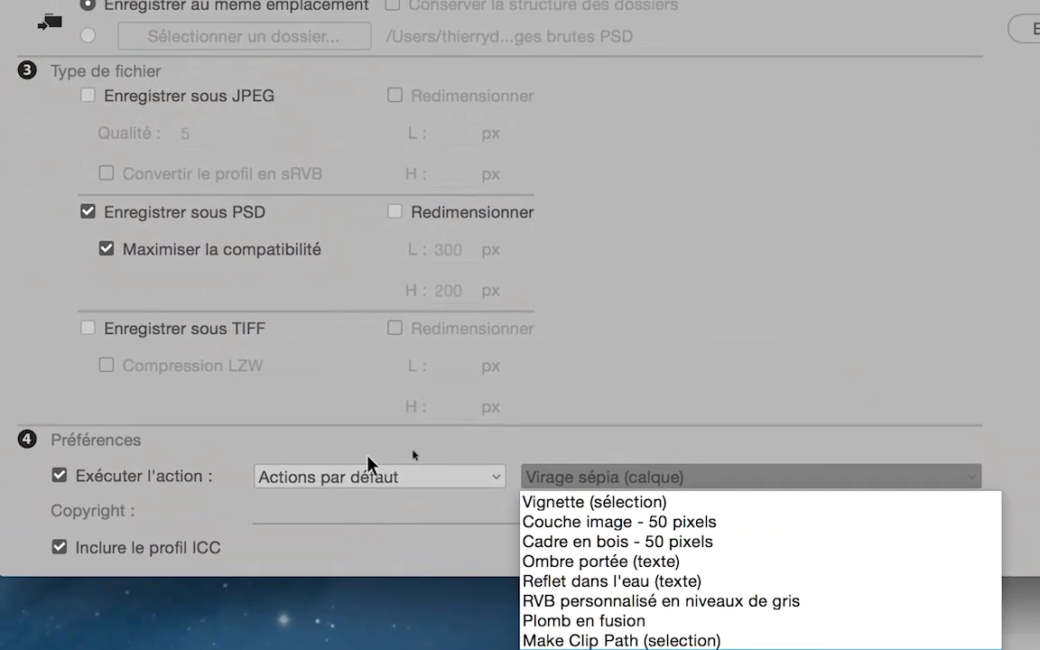
pyautogui.click(364, 453)
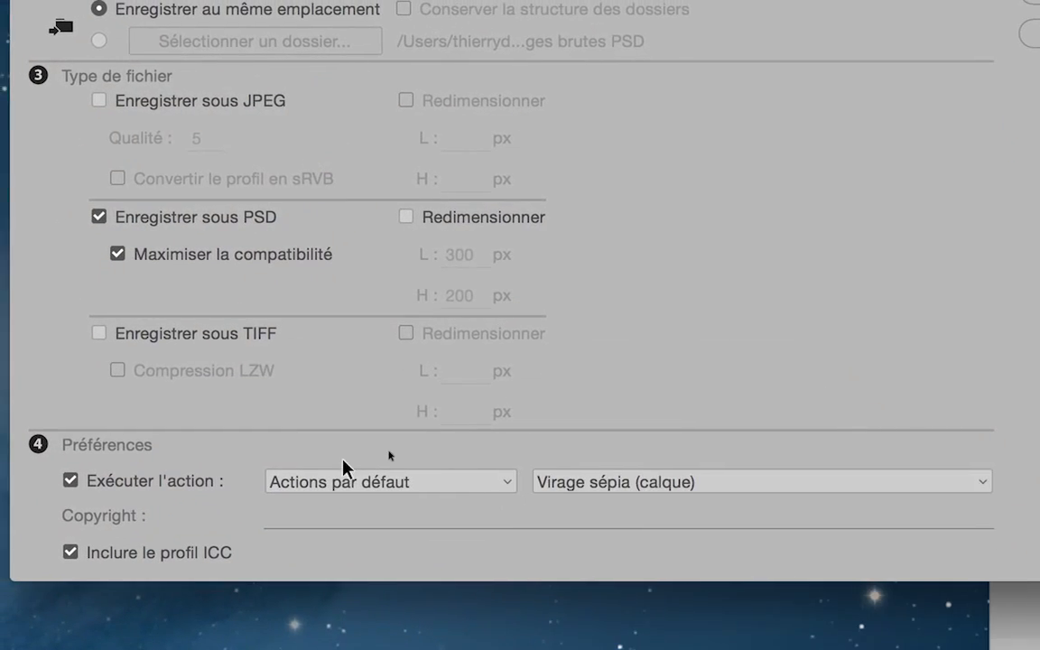
# Step: Turn off running an action and execute the Image Processor to save the chiens images as PSD
pyautogui.click(249, 462)
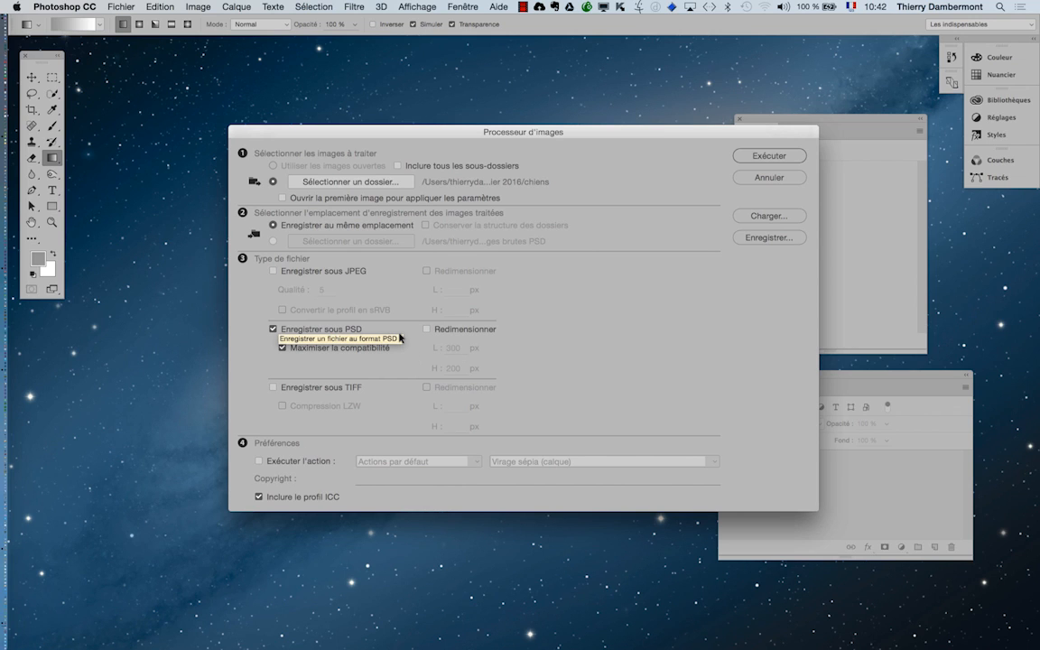
pyautogui.click(769, 156)
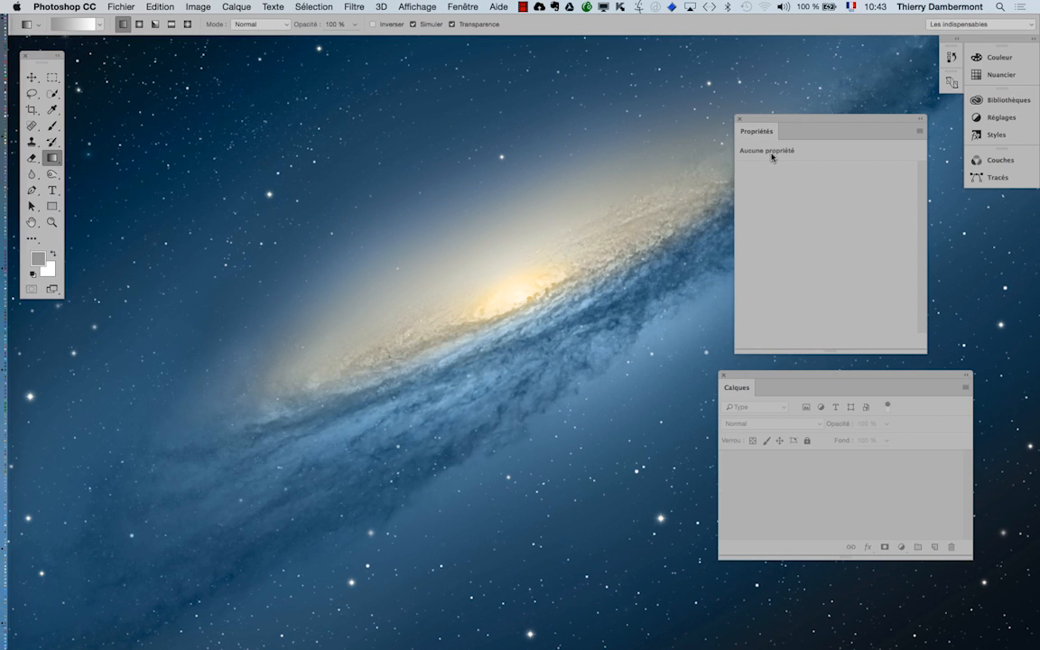
# Step: Hide Photoshop, switch to Finder and open a new Finder window
pyautogui.press('super+h')
pyautogui.press('super+Tab')
pyautogui.press('Tab')
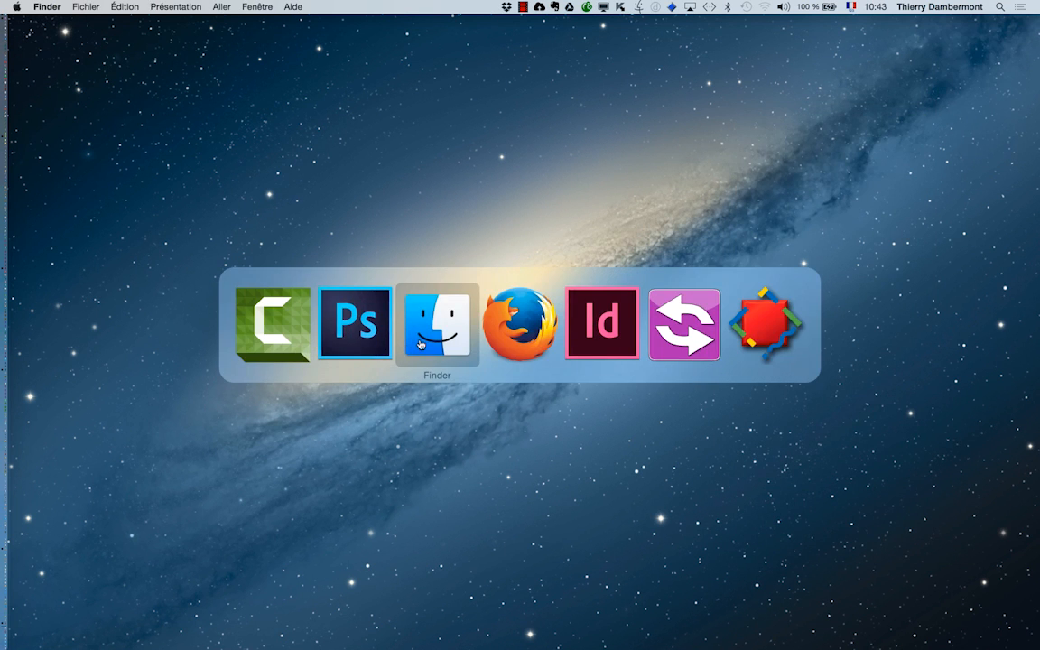
pyautogui.click(85, 6)
pyautogui.click(108, 21)
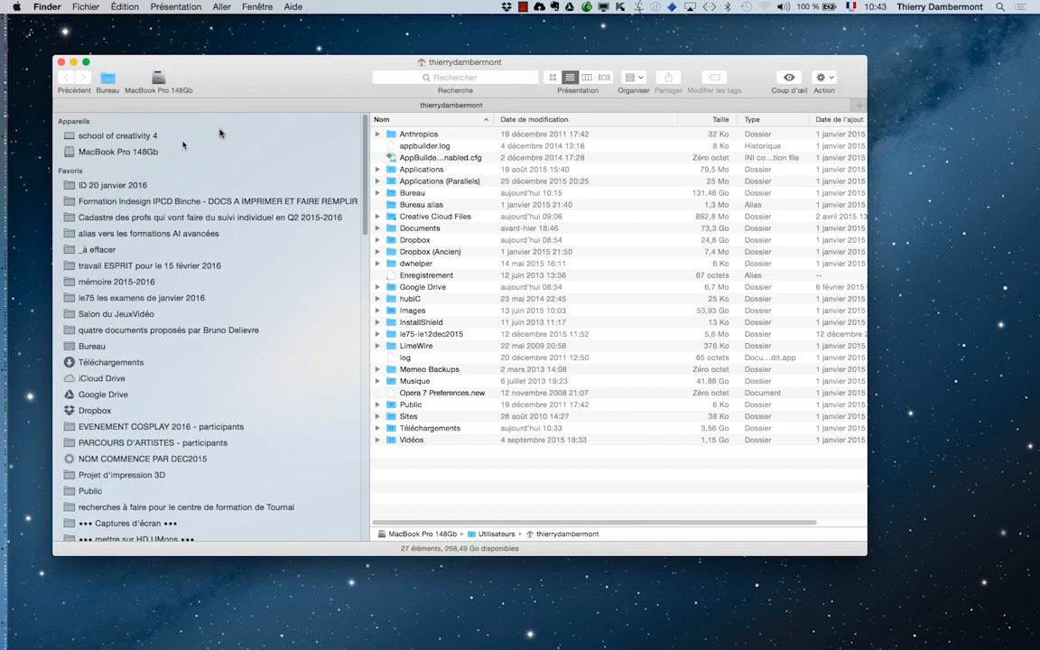
# Step: Open the chiens folder in ID 20 janvier 2016 and expand its PSD subfolder to view the converted files
pyautogui.click(160, 186)
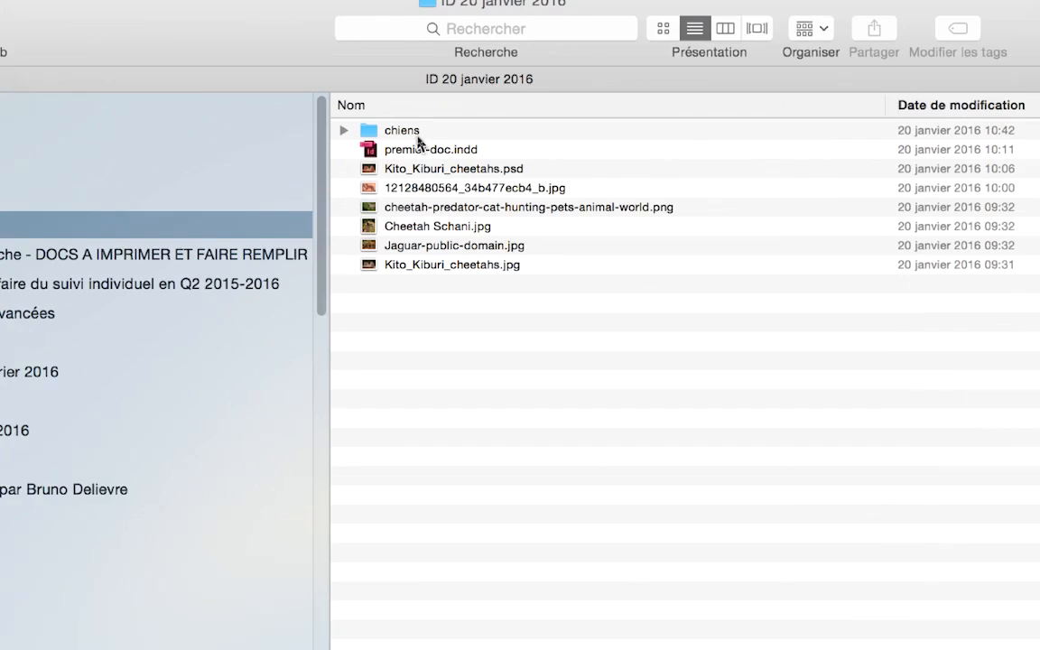
pyautogui.doubleClick(418, 136)
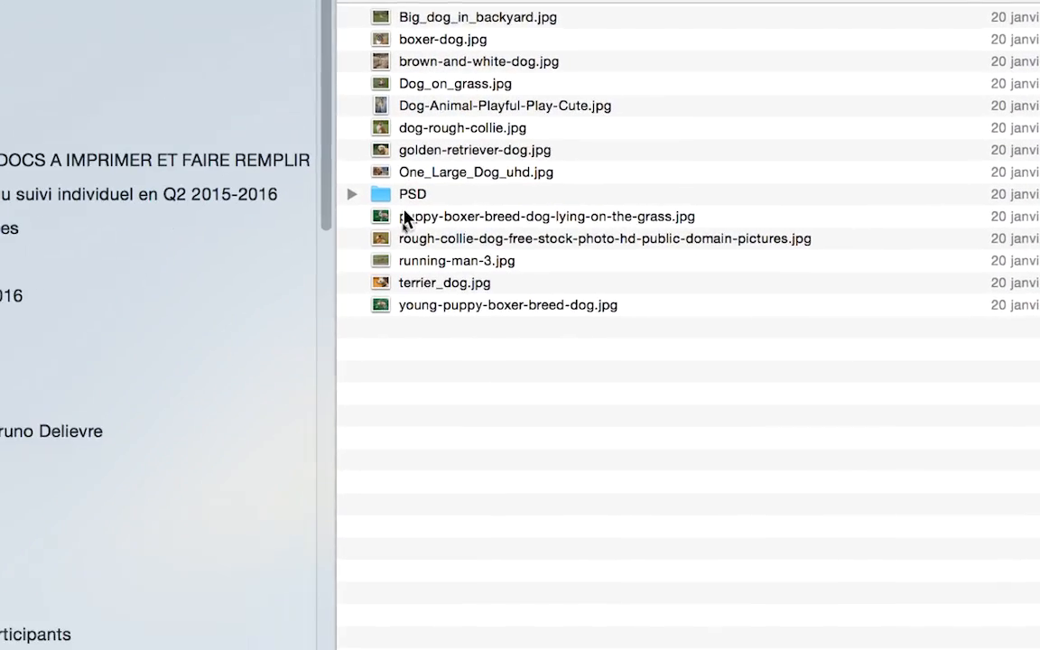
pyautogui.click(405, 192)
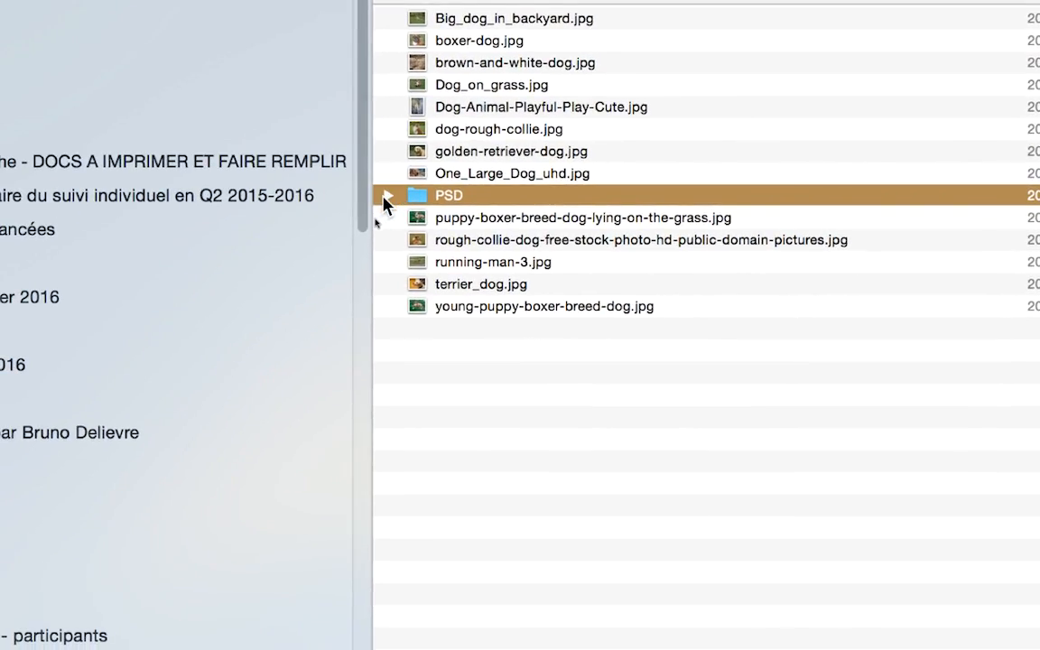
pyautogui.click(387, 192)
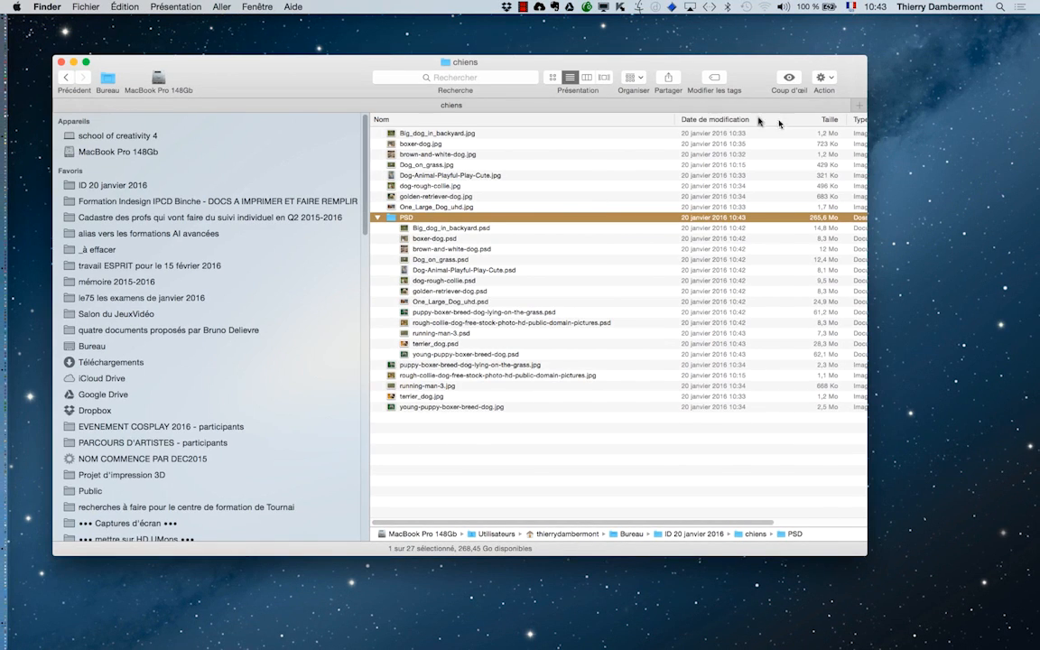
# Step: Select all the converted files in the PSD subfolder, from Big_dog_in_backyard.psd to young-puppy-boxer-breed-dog.psd
pyautogui.moveTo(603, 129)
pyautogui.mouseDown()
pyautogui.moveTo(594, 128)
pyautogui.moveTo(623, 126)
pyautogui.mouseUp()
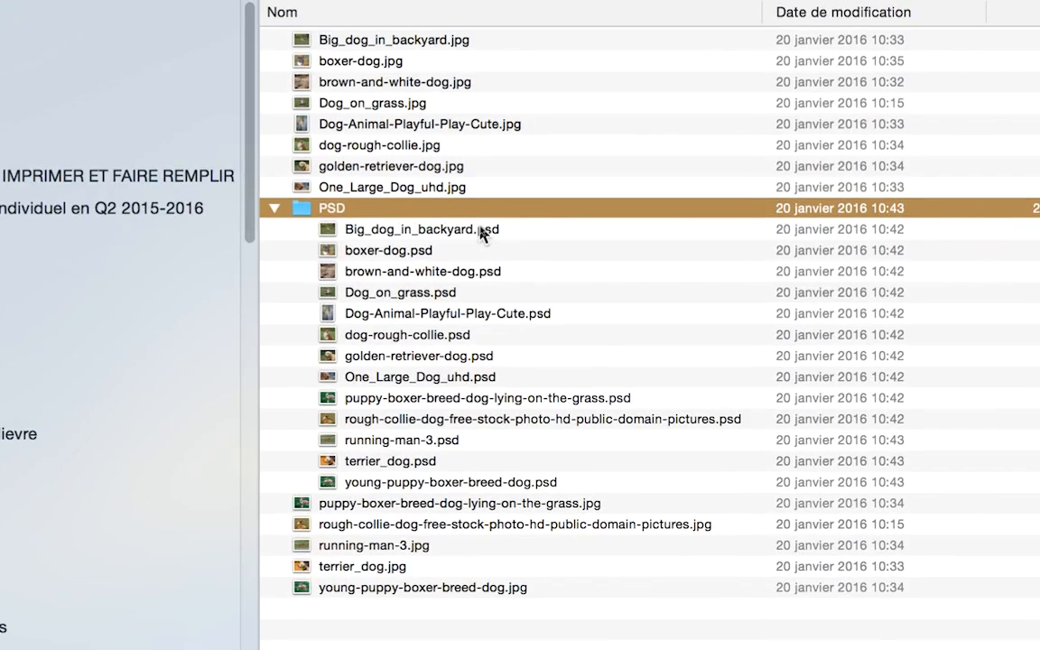
pyautogui.click(481, 229)
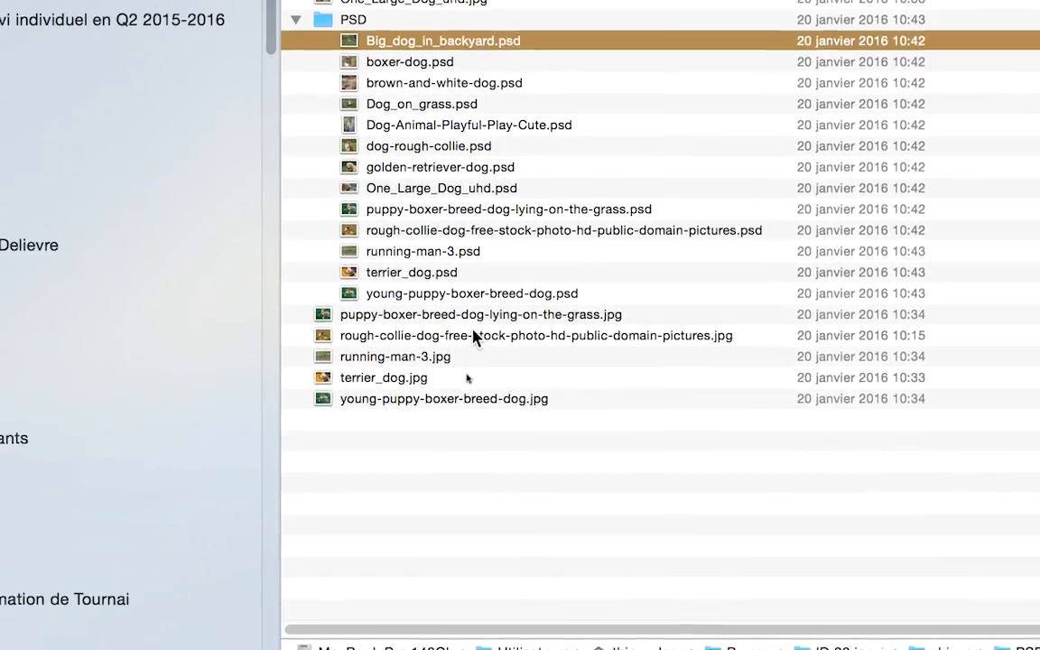
pyautogui.click(475, 315)
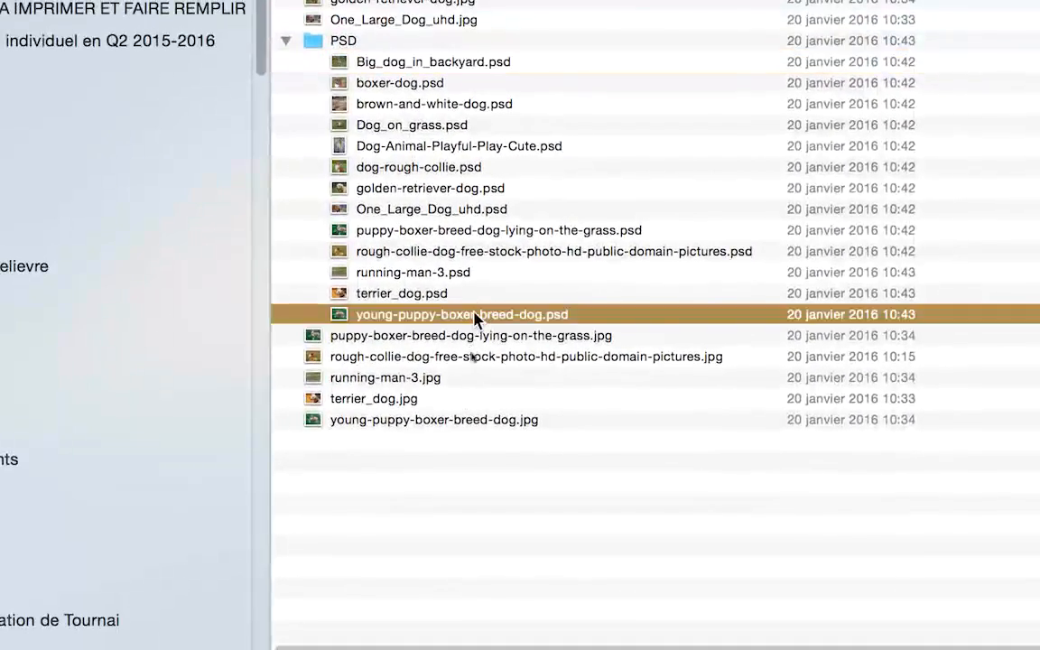
pyautogui.keyDown('shift'); pyautogui.click(475, 230); pyautogui.keyUp('shift')
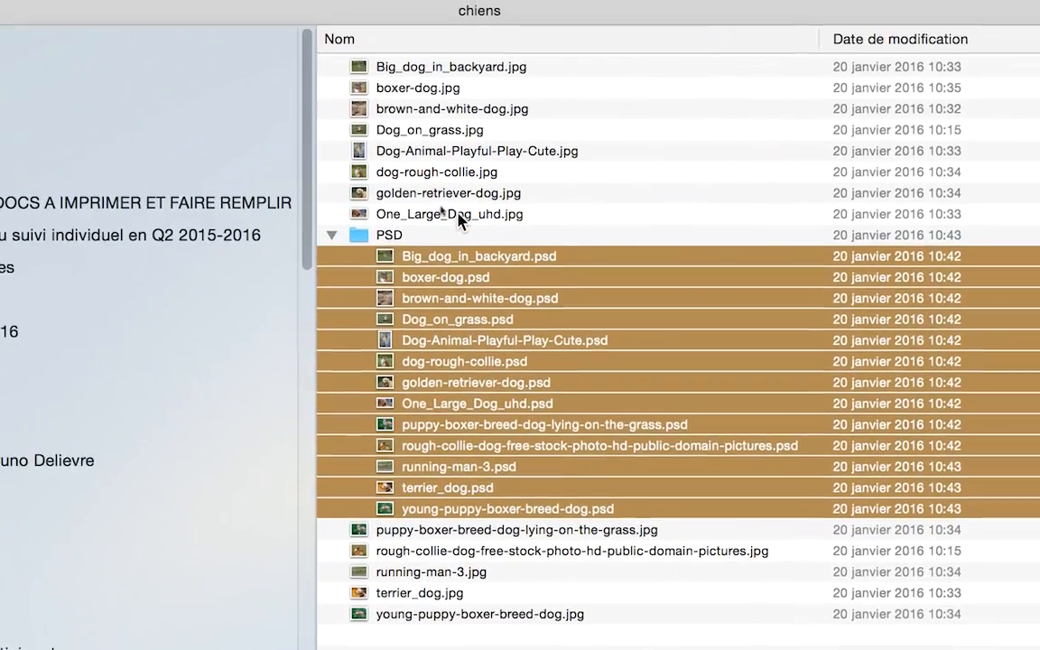
# Step: Select the JPG originals above and below the PSD subfolder to review them, clear the selection and collapse the PSD subfolder
pyautogui.click(582, 209)
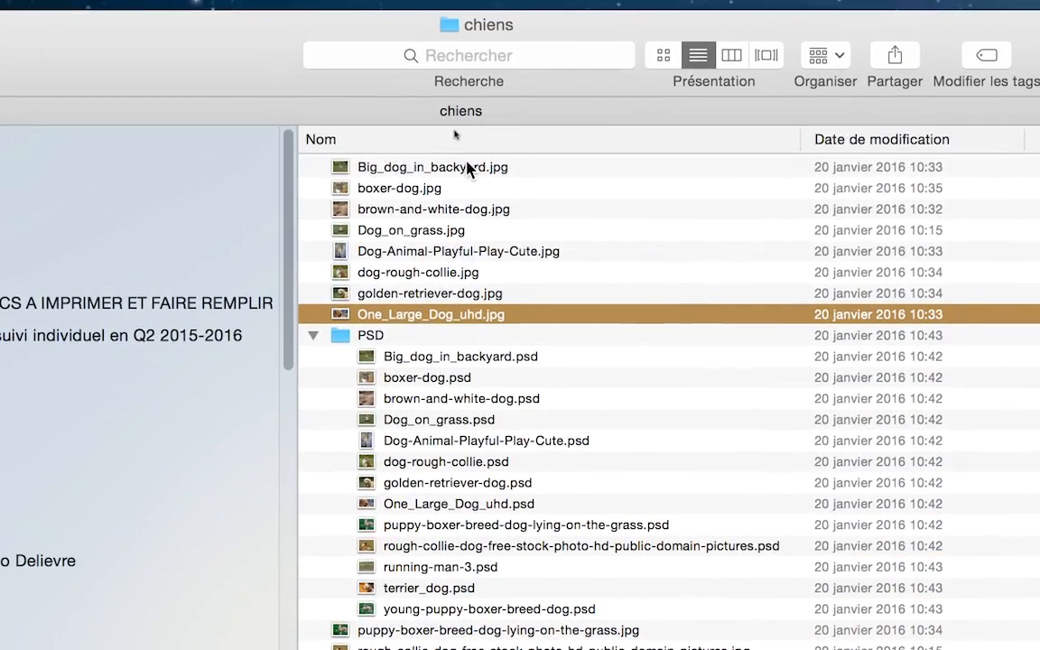
pyautogui.keyDown('shift'); pyautogui.click(484, 127); pyautogui.keyUp('shift')
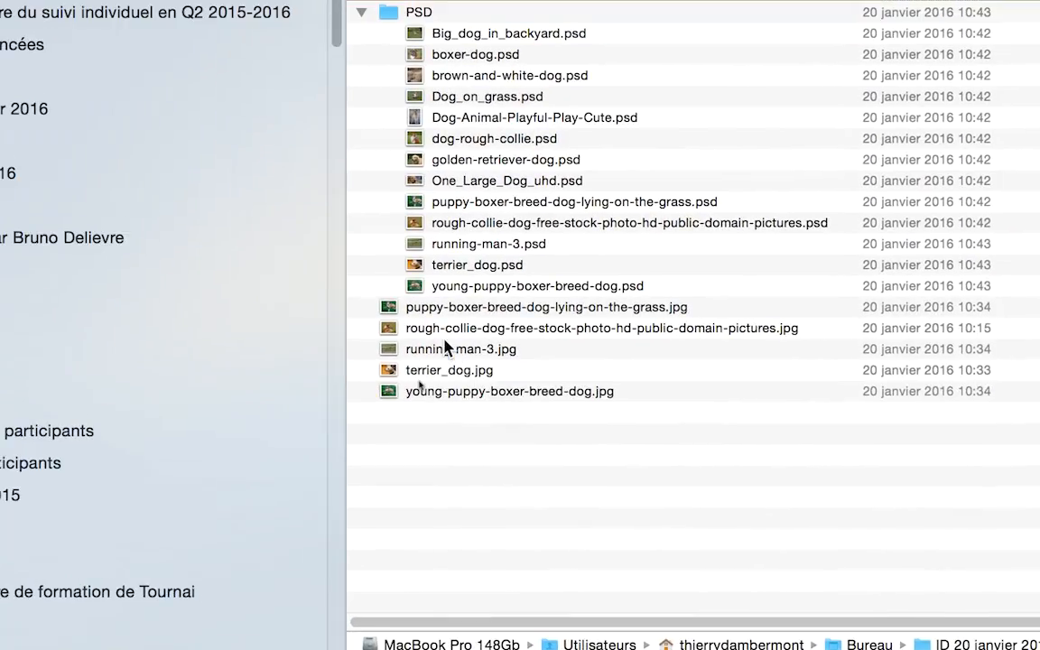
pyautogui.click(447, 323)
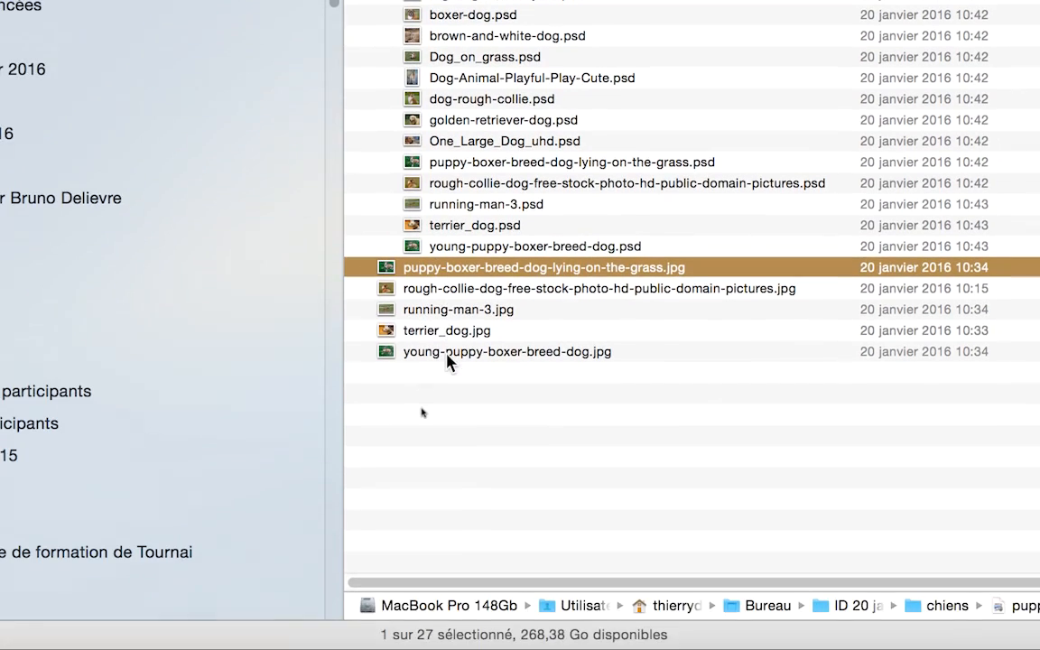
pyautogui.keyDown('shift'); pyautogui.click(447, 404); pyautogui.keyUp('shift')
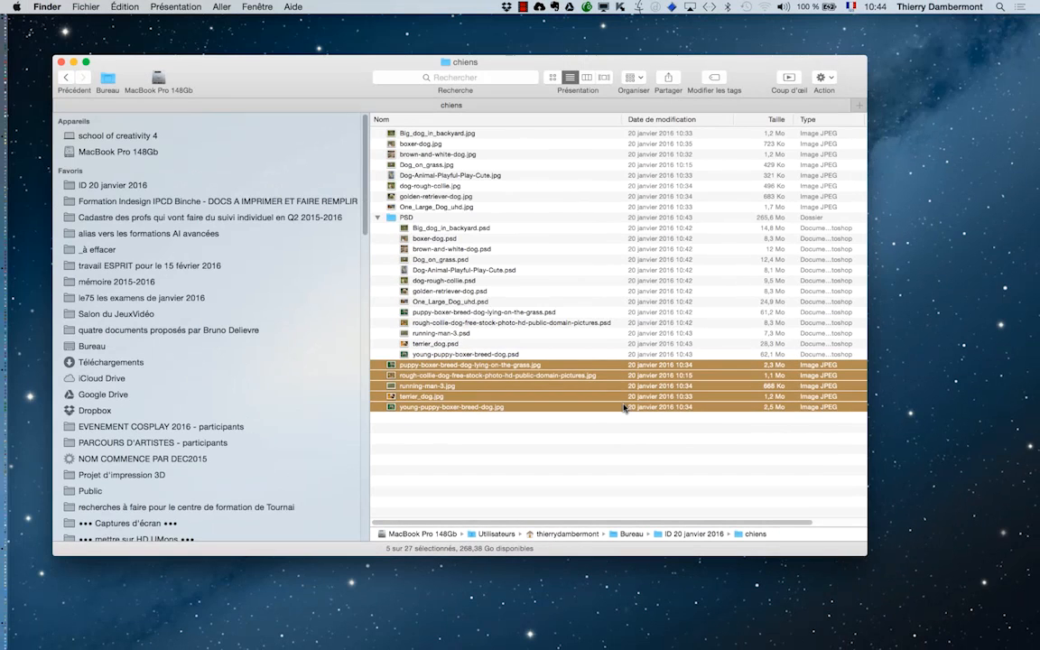
pyautogui.click(201, 405)
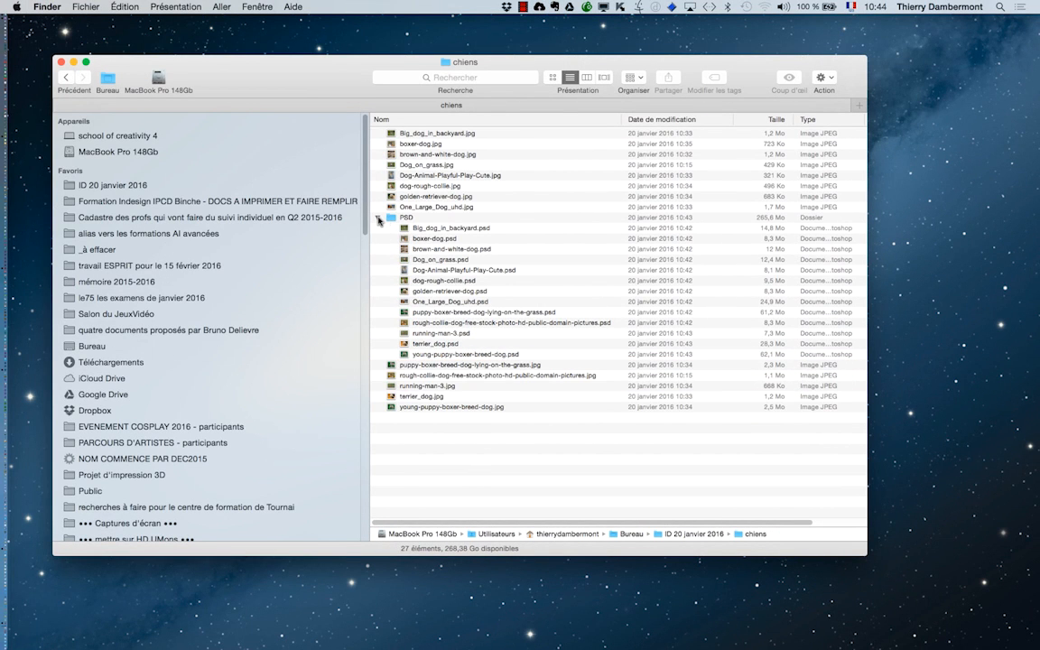
pyautogui.click(379, 217)
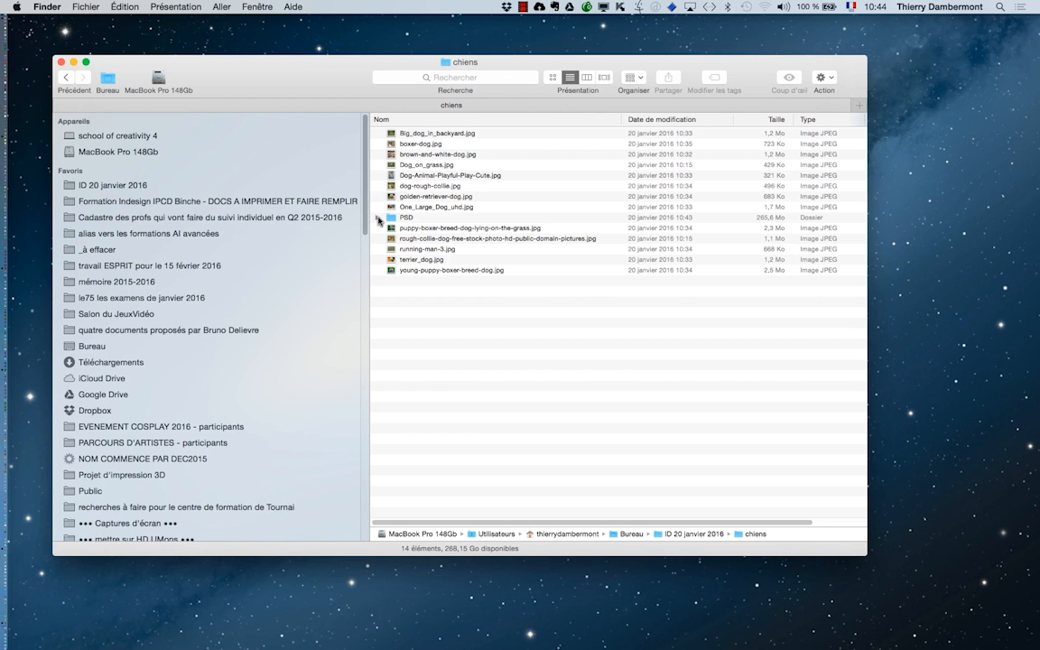
# Step: Switch to InDesign and create a one-page A4 print document in landscape orientation, 297 x 210 mm
pyautogui.moveTo(2, 520)
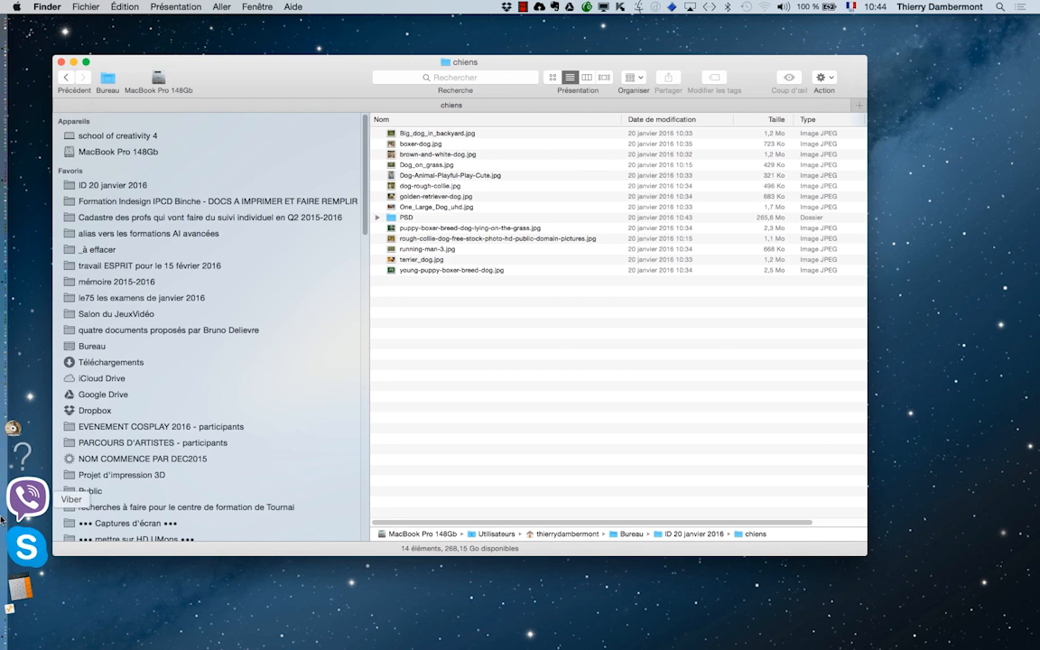
pyautogui.press('super+Tab')
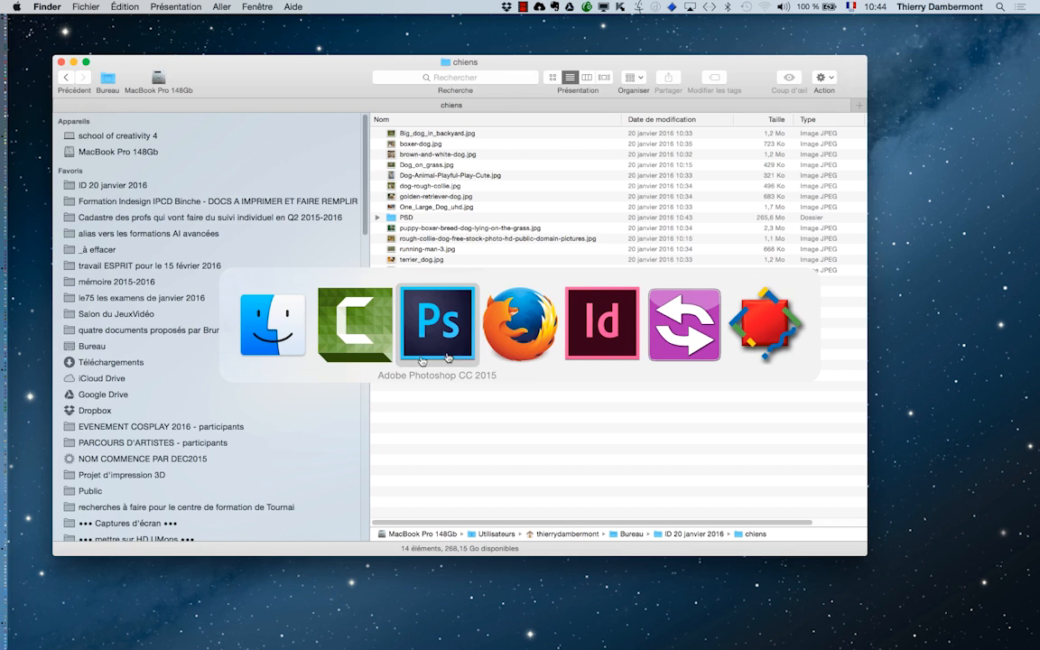
pyautogui.click(564, 341)
pyautogui.click(113, 6)
pyautogui.moveTo(185, 23)
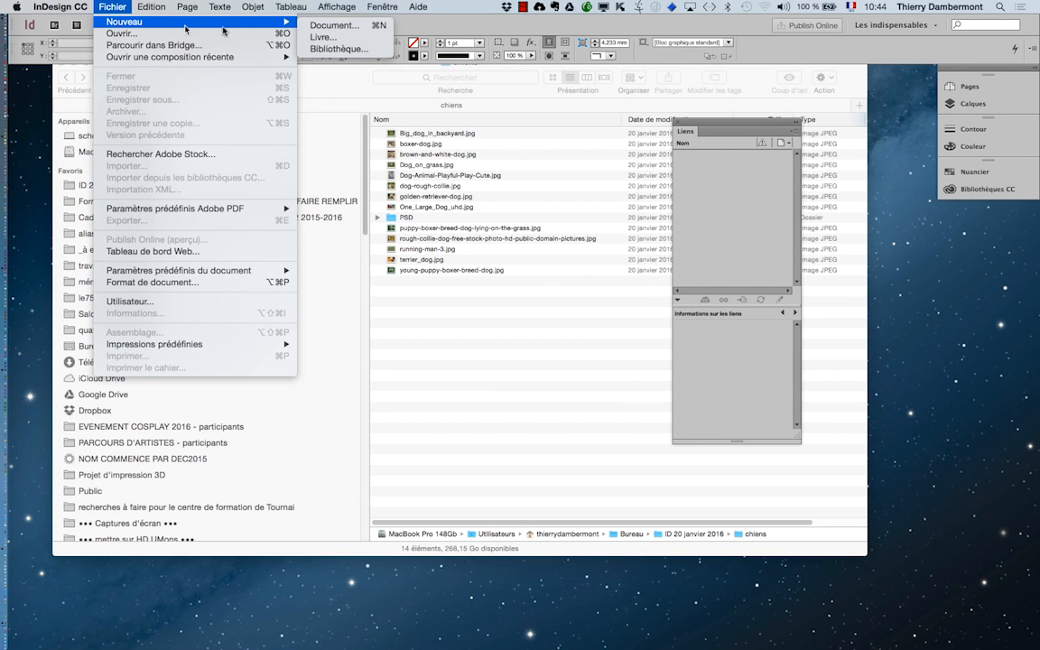
pyautogui.click(330, 25)
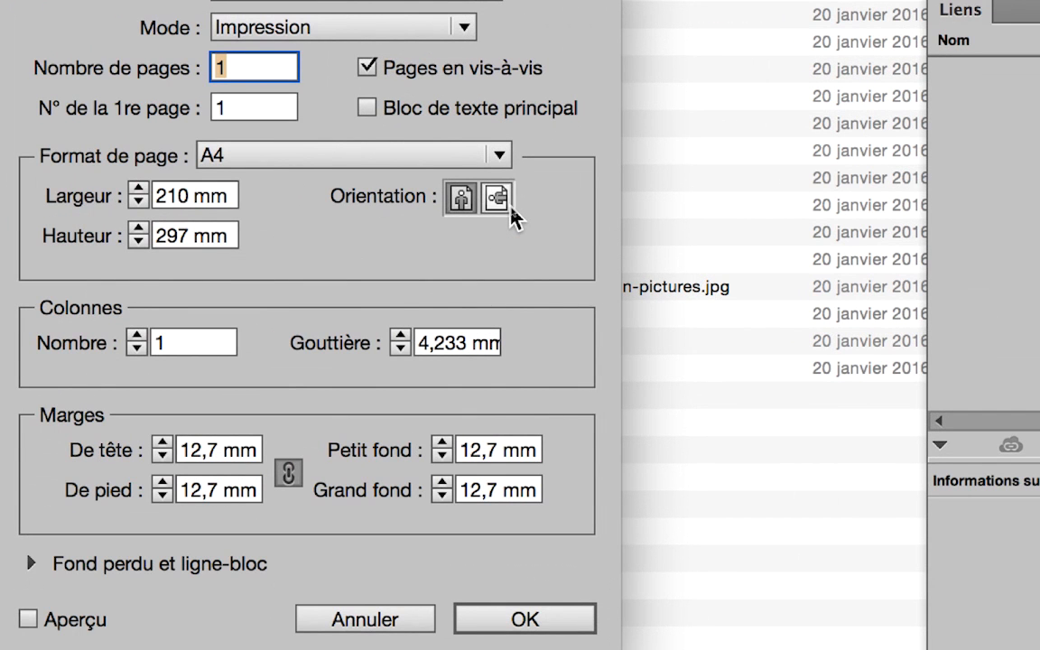
pyautogui.click(496, 198)
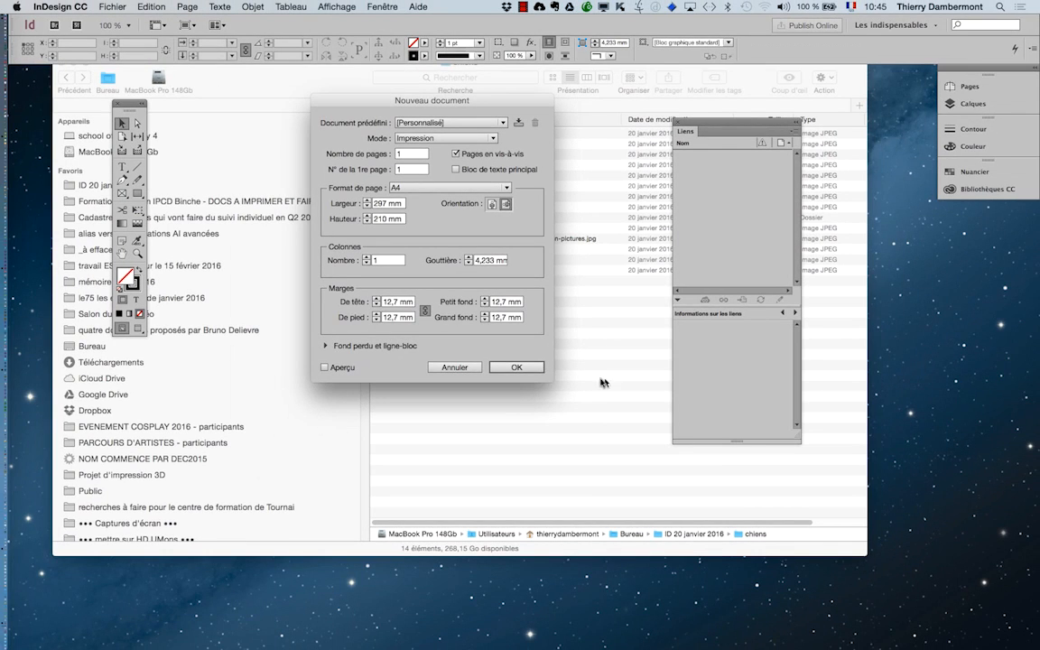
pyautogui.click(568, 619)
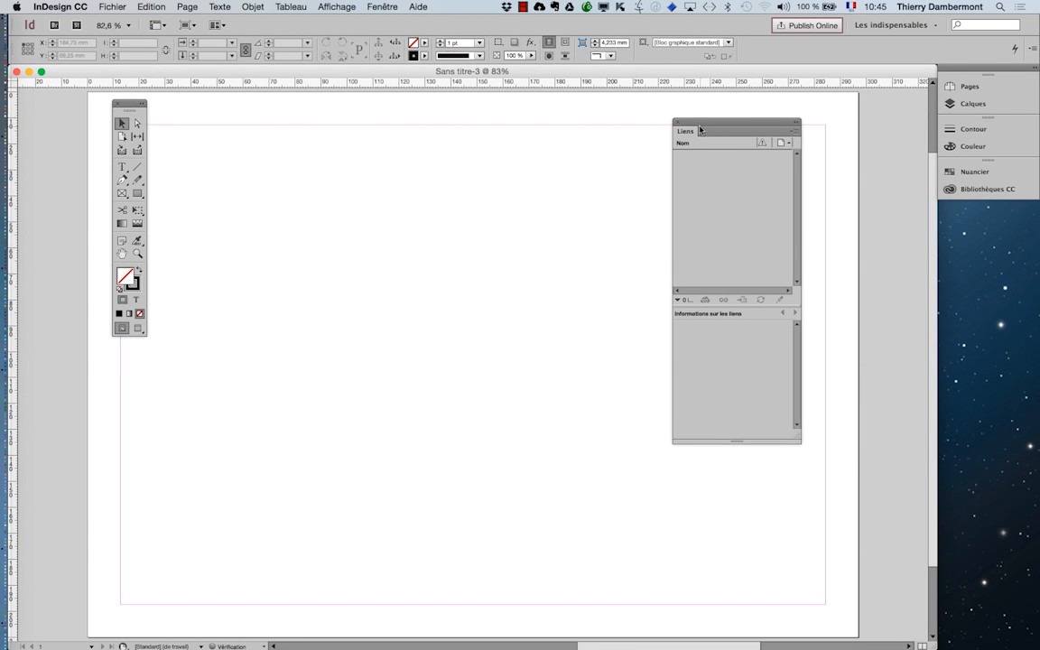
# Step: Move the Liens panel and the toolbox toward the outer edges to clear the page area
pyautogui.moveTo(700, 129); pyautogui.dragTo(846, 164)
pyautogui.moveTo(124, 108); pyautogui.dragTo(73, 119)
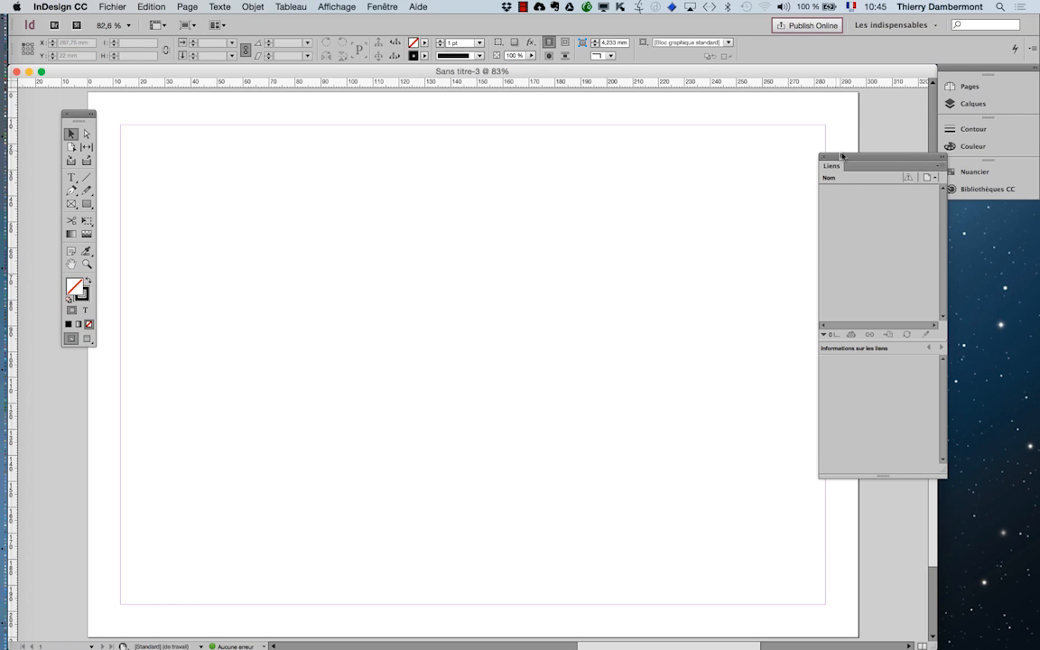
pyautogui.moveTo(846, 160); pyautogui.dragTo(908, 226)
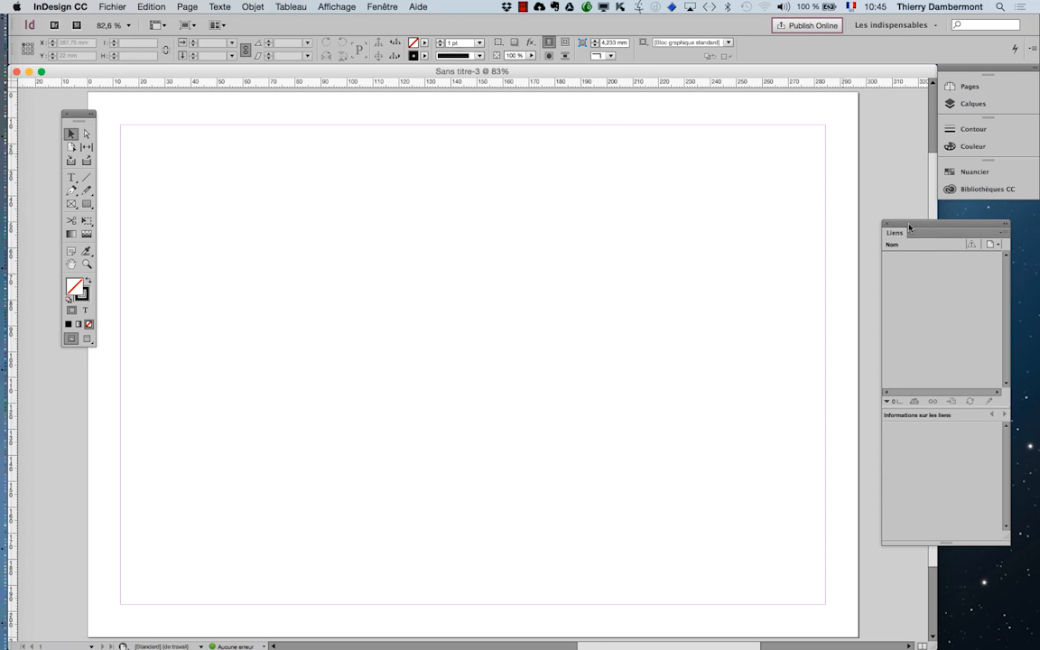
# Step: Import all the JPG images in the chiens folder, from boxer-dog.jpg to Dog_on_grass.jpg, leaving out the PSD subfolder
pyautogui.click(122, 6)
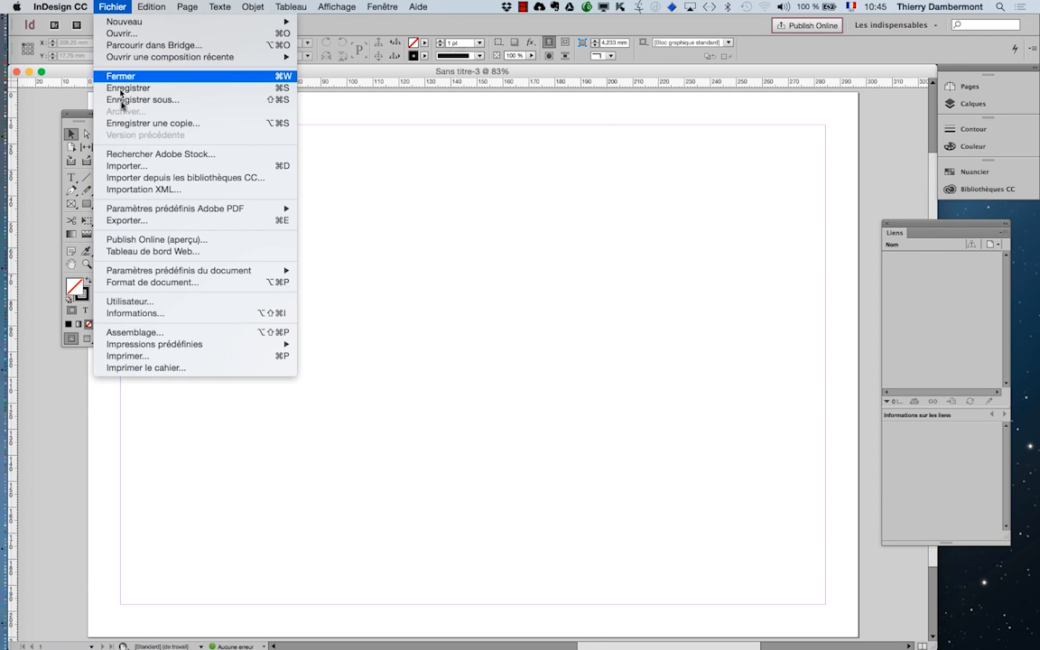
pyautogui.click(135, 167)
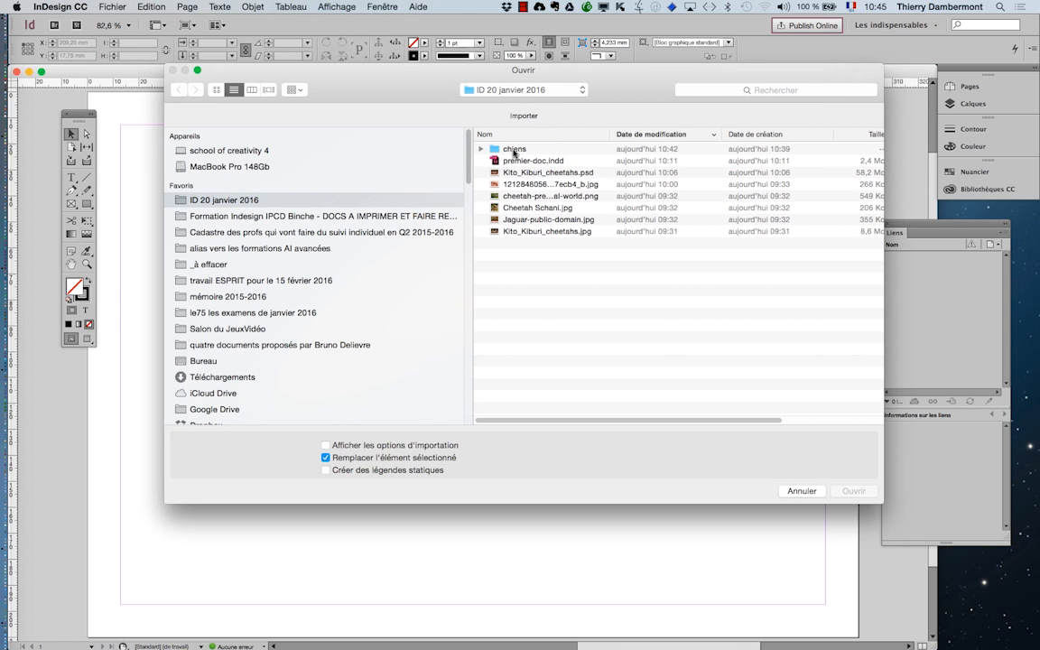
pyautogui.doubleClick(513, 150)
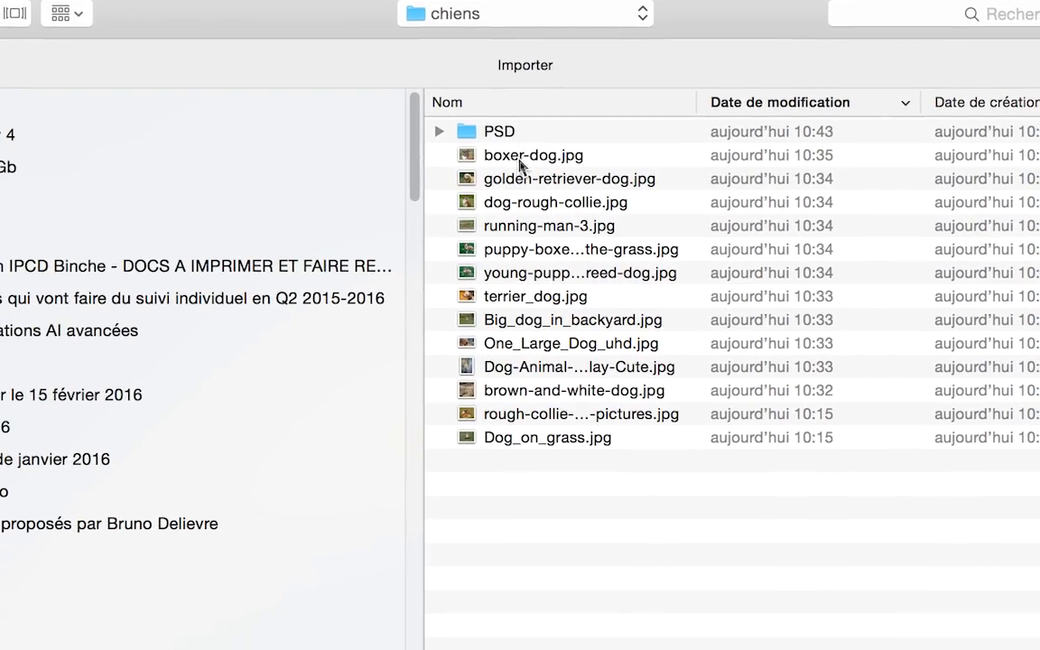
pyautogui.click(528, 172)
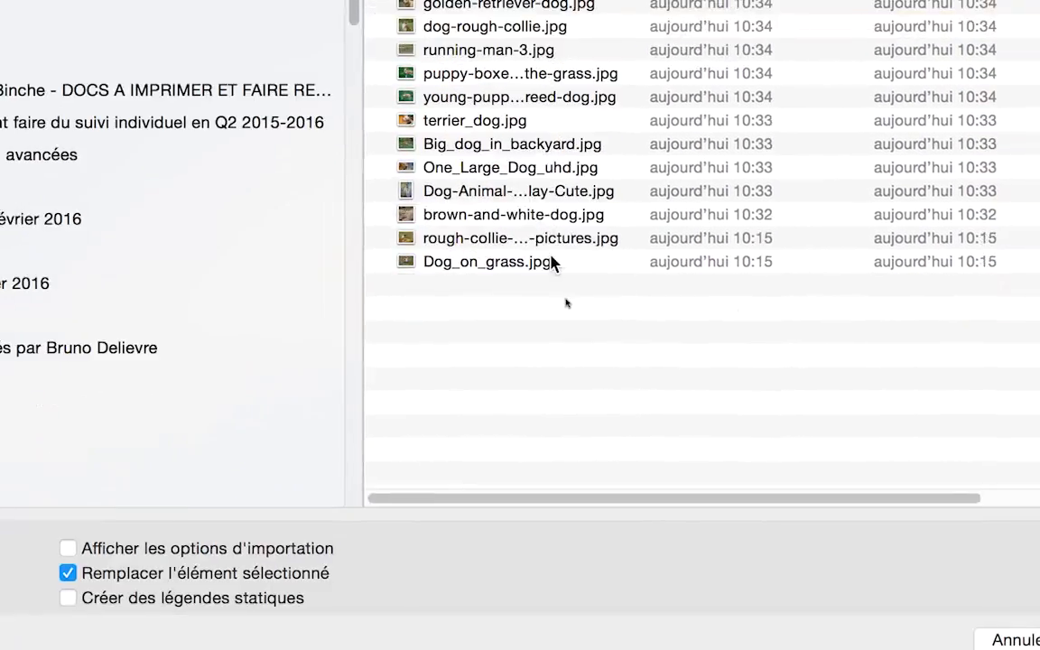
pyautogui.keyDown('shift'); pyautogui.click(595, 377); pyautogui.keyUp('shift')
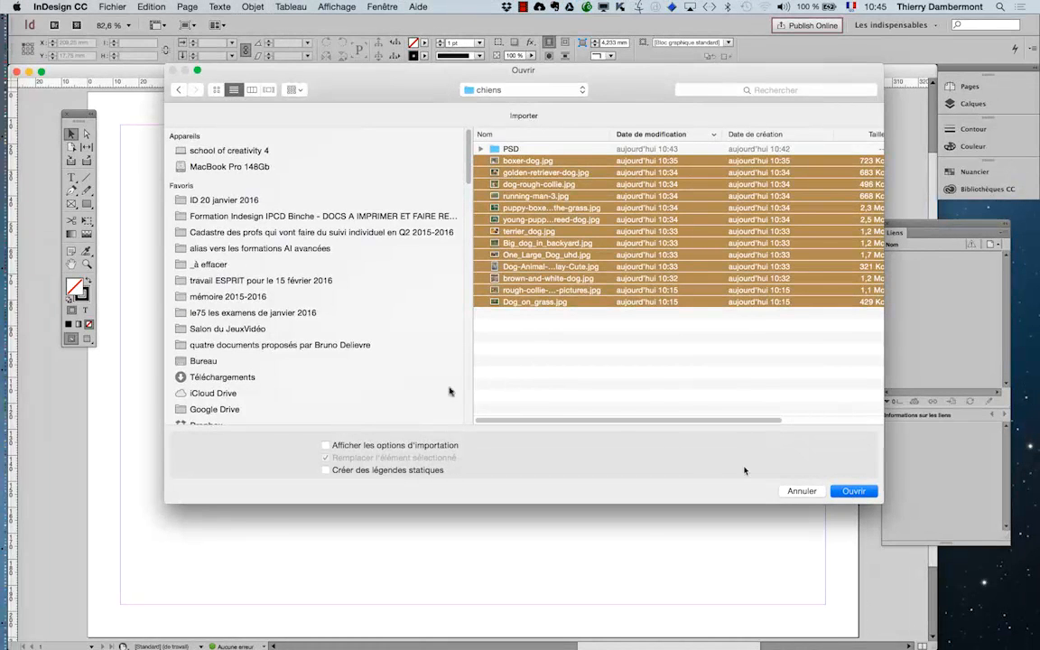
pyautogui.press('Return')
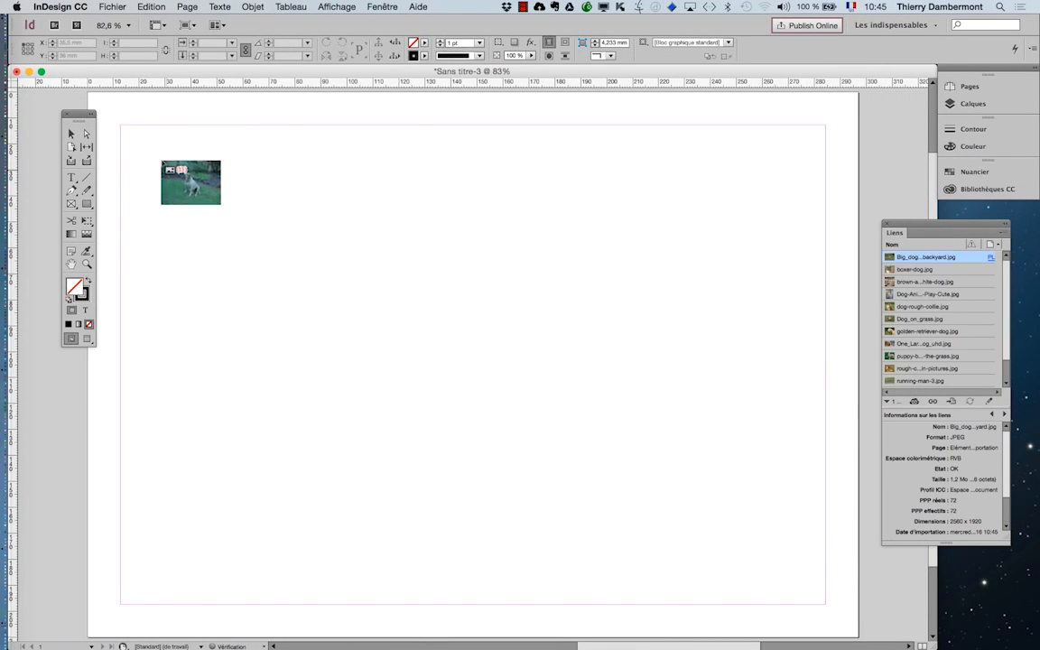
# Step: Place seven of the loaded dog images on the page, four across the upper half and three below, and discard the rest
pyautogui.moveTo(258, 221); pyautogui.dragTo(258, 226)
pyautogui.moveTo(304, 196); pyautogui.dragTo(401, 266)
pyautogui.moveTo(455, 222); pyautogui.dragTo(595, 336)
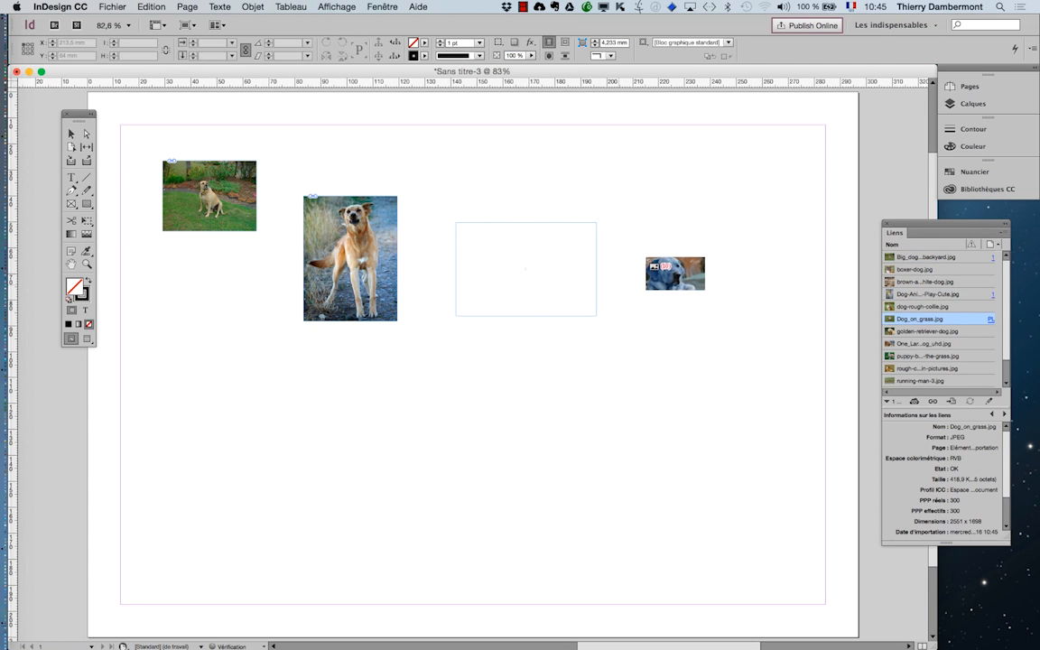
pyautogui.moveTo(645, 257); pyautogui.dragTo(747, 316)
pyautogui.moveTo(139, 340); pyautogui.dragTo(278, 445)
pyautogui.moveTo(328, 397); pyautogui.dragTo(463, 533)
pyautogui.moveTo(517, 418); pyautogui.dragTo(646, 532)
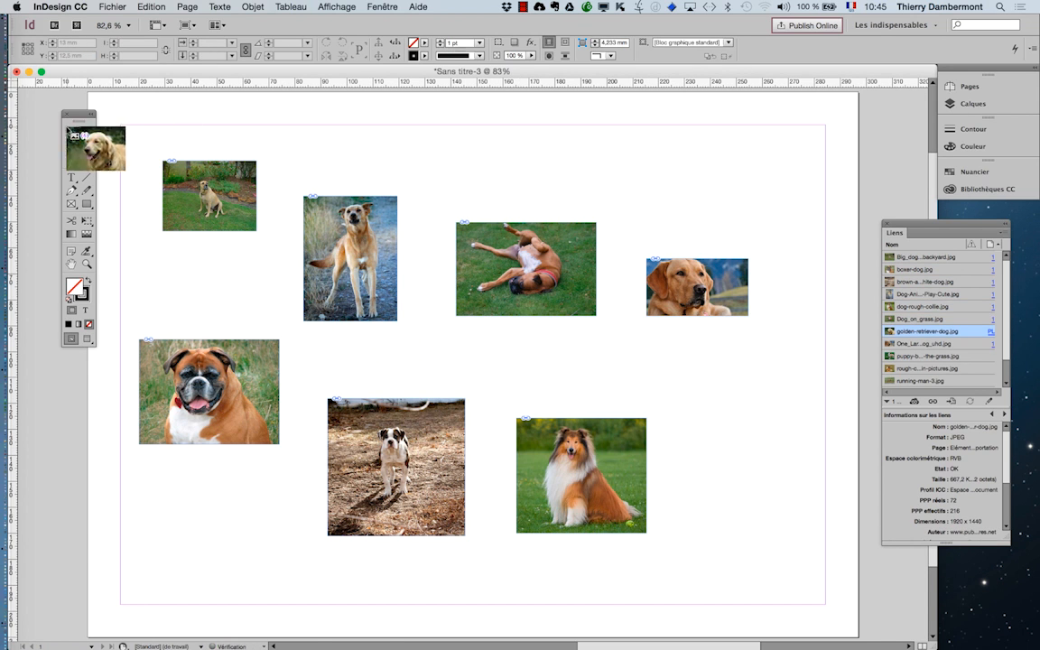
pyautogui.click(71, 133)
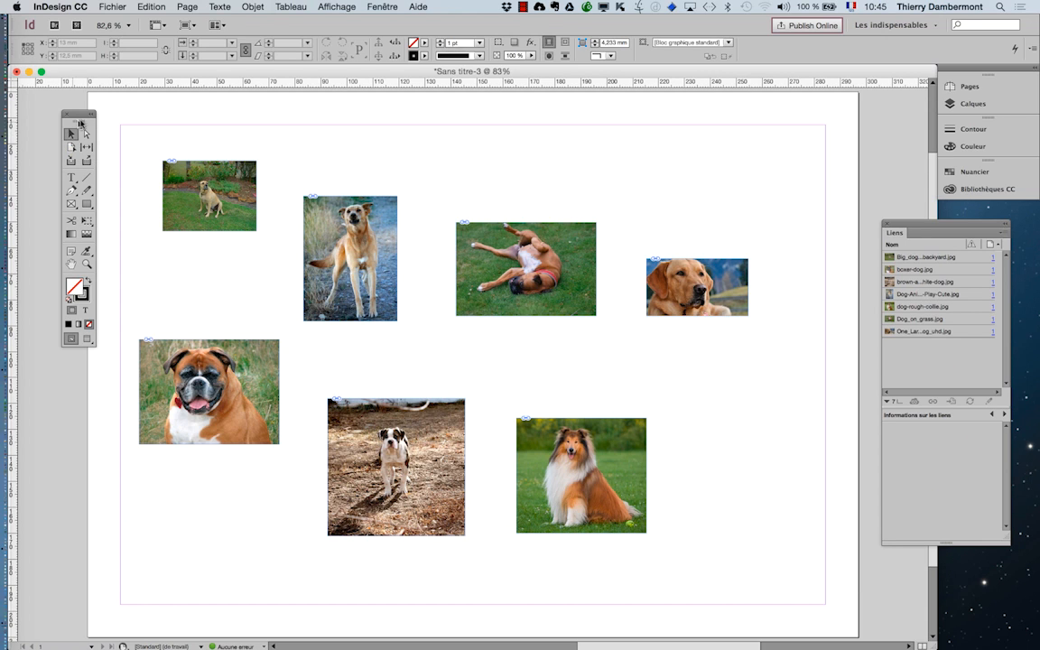
# Step: Move the toolbox off the page and bring the Liens panel back over the page's outer margin
pyautogui.moveTo(80, 117); pyautogui.dragTo(59, 116)
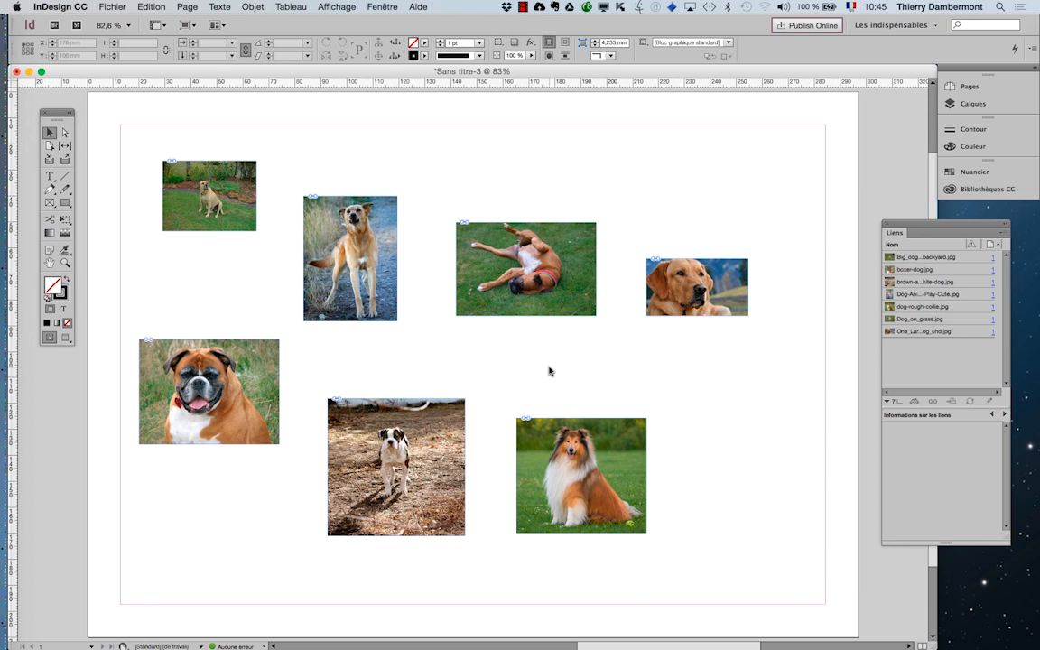
pyautogui.click(380, 6)
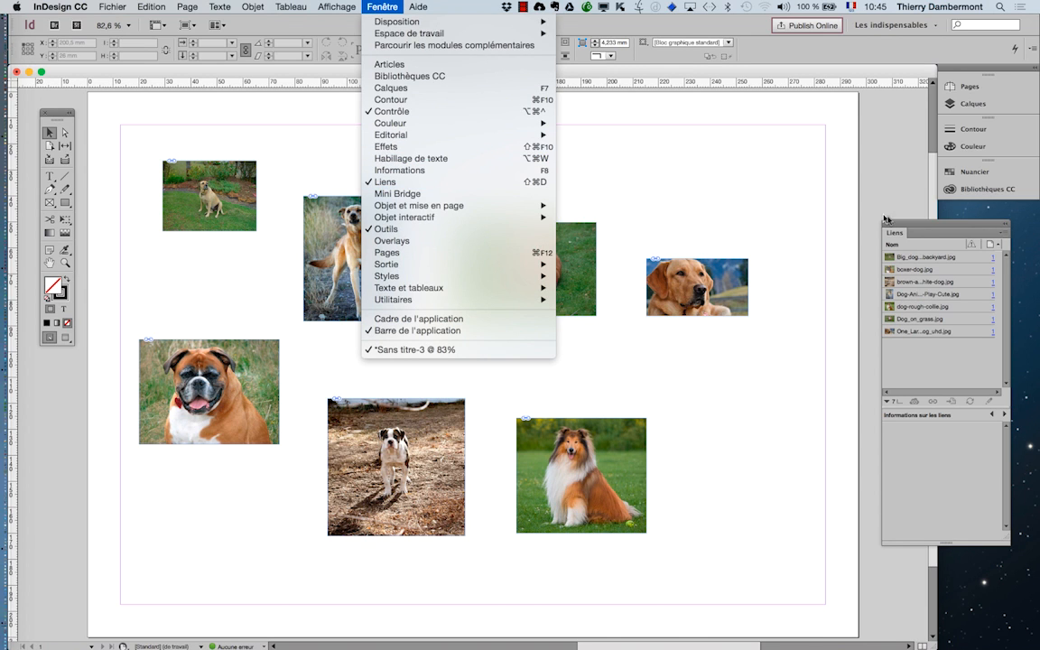
pyautogui.moveTo(927, 227); pyautogui.dragTo(826, 232)
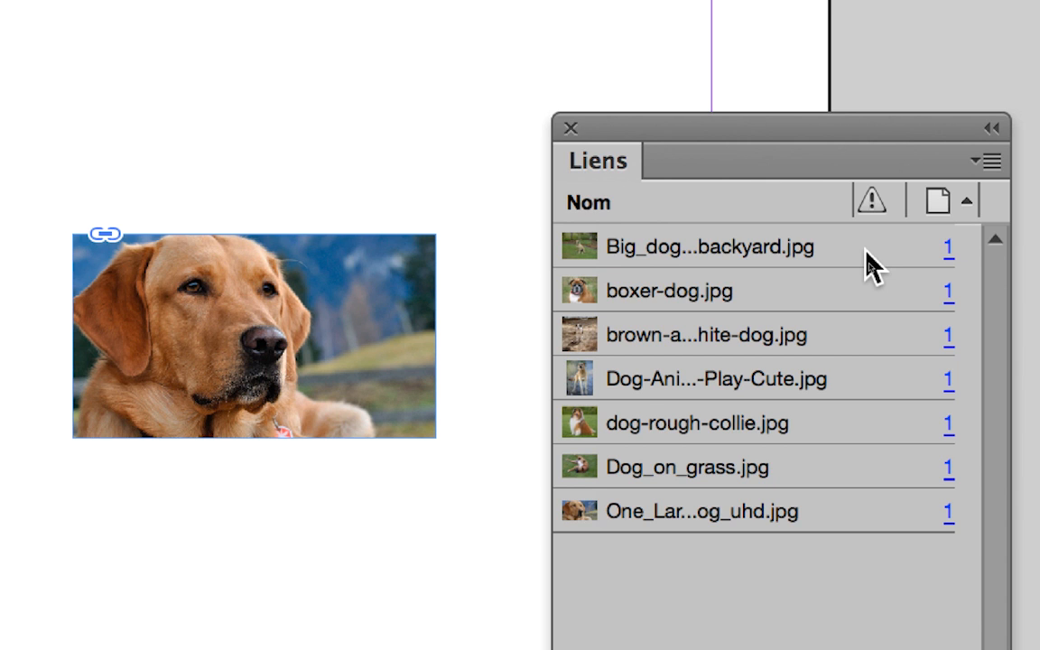
# Step: Select all seven image links, from Big_dog_in_backyard.jpg to One_Large_Dog_uhd.jpg, and look through the available relinking commands
pyautogui.click(865, 263)
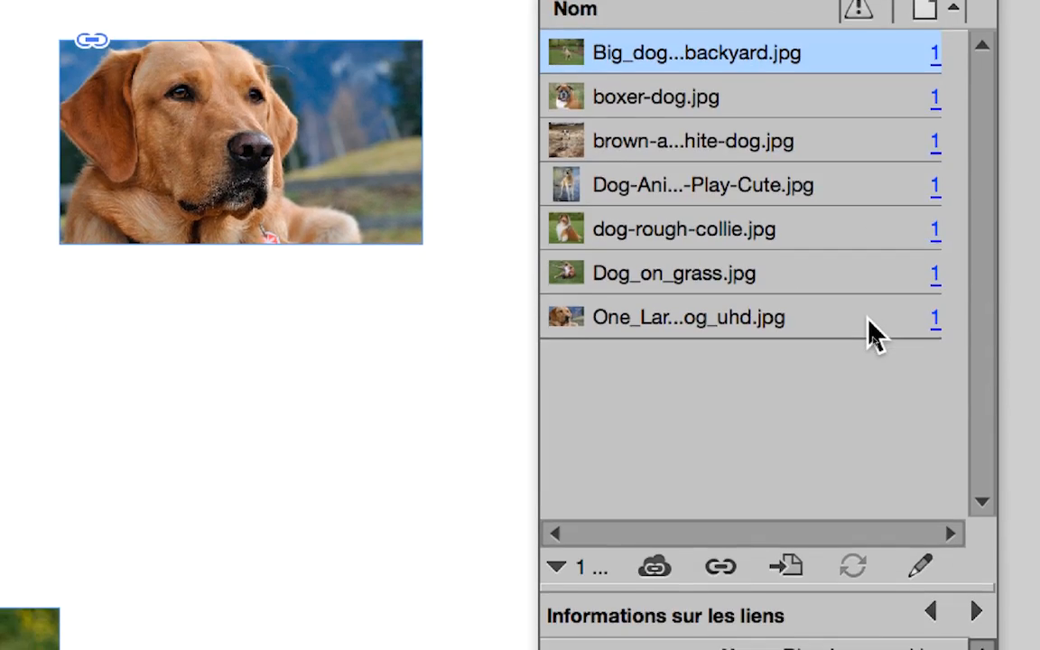
pyautogui.keyDown('shift'); pyautogui.click(867, 430); pyautogui.keyUp('shift')
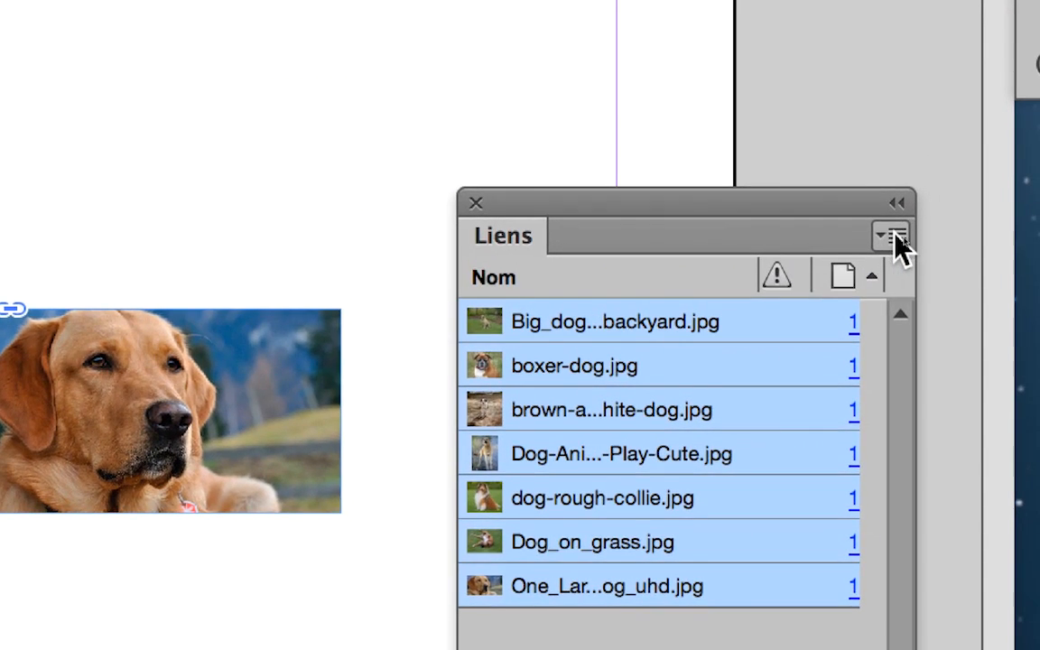
pyautogui.click(894, 236)
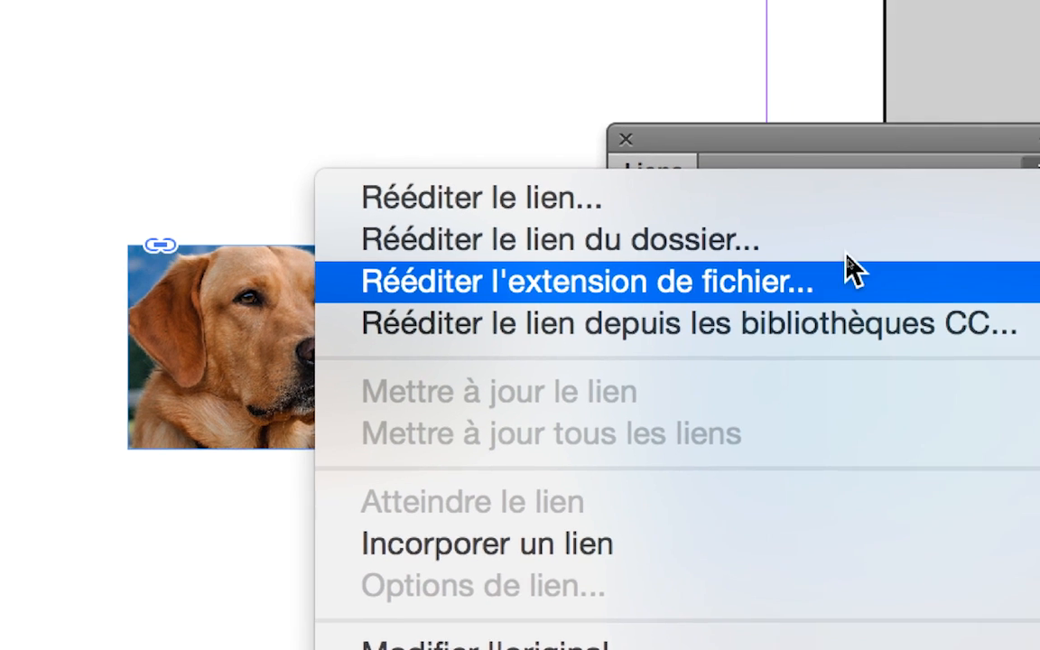
pyautogui.click(840, 224)
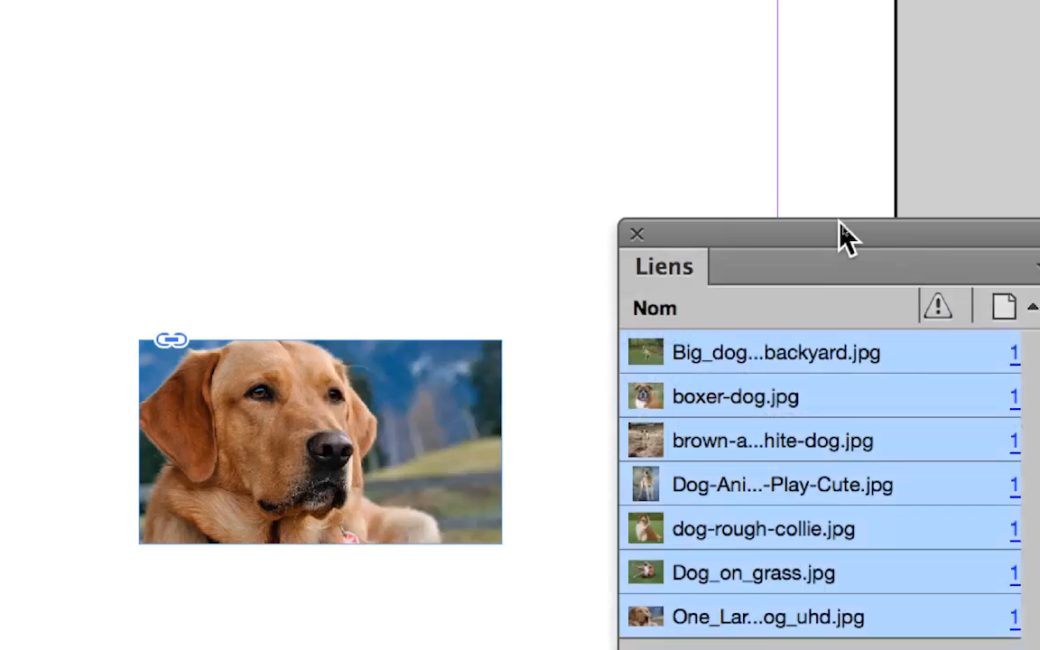
# Step: Move the Liens panel inward, start relinking the seven selected images by file extension, and set the new extension to PSD
pyautogui.moveTo(842, 221); pyautogui.dragTo(587, 170)
pyautogui.moveTo(703, 192); pyautogui.dragTo(337, 42)
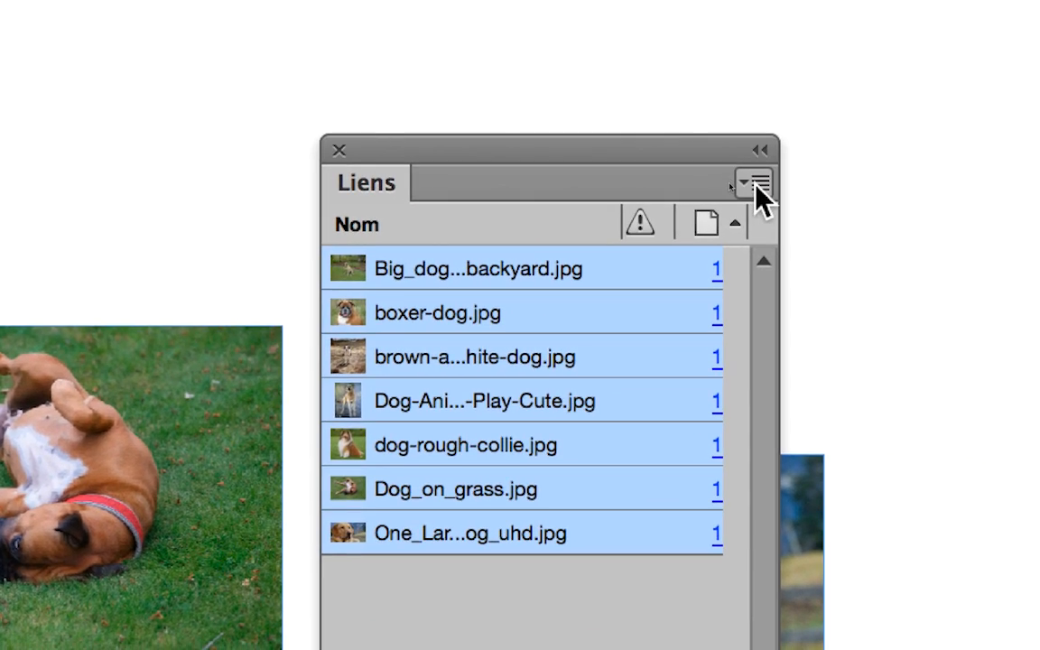
pyautogui.click(912, 205)
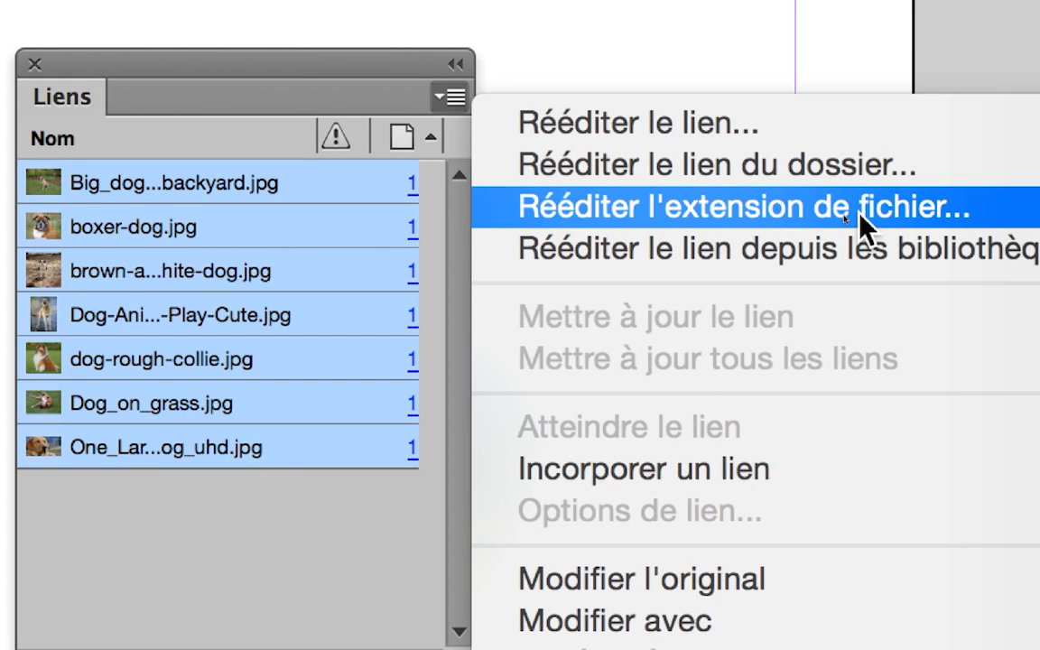
pyautogui.click(861, 215)
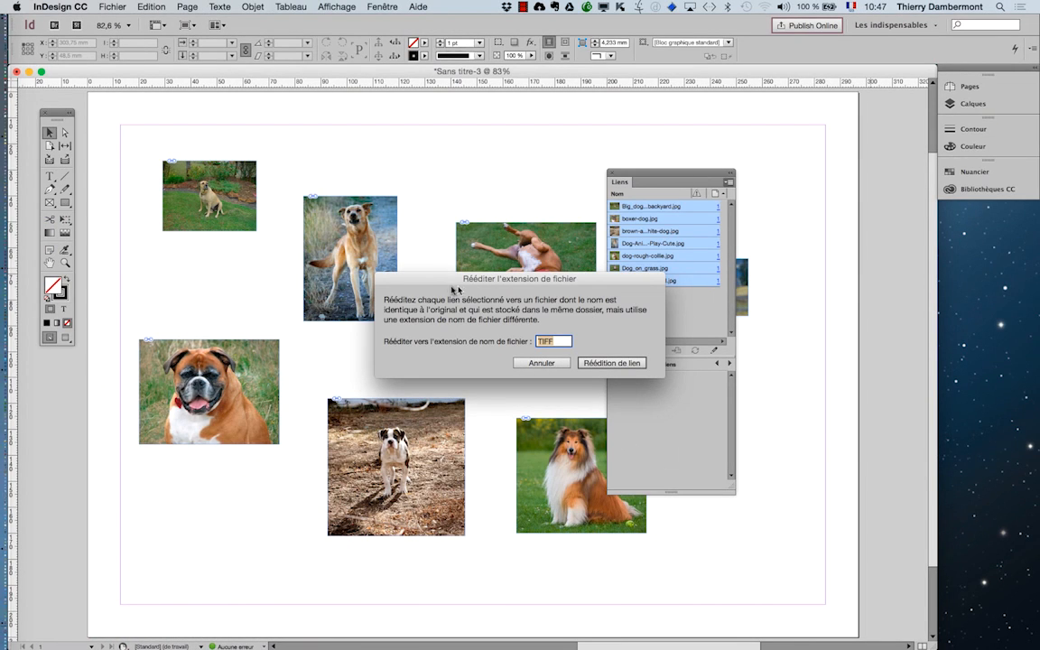
pyautogui.moveTo(400, 252); pyautogui.dragTo(281, 122)
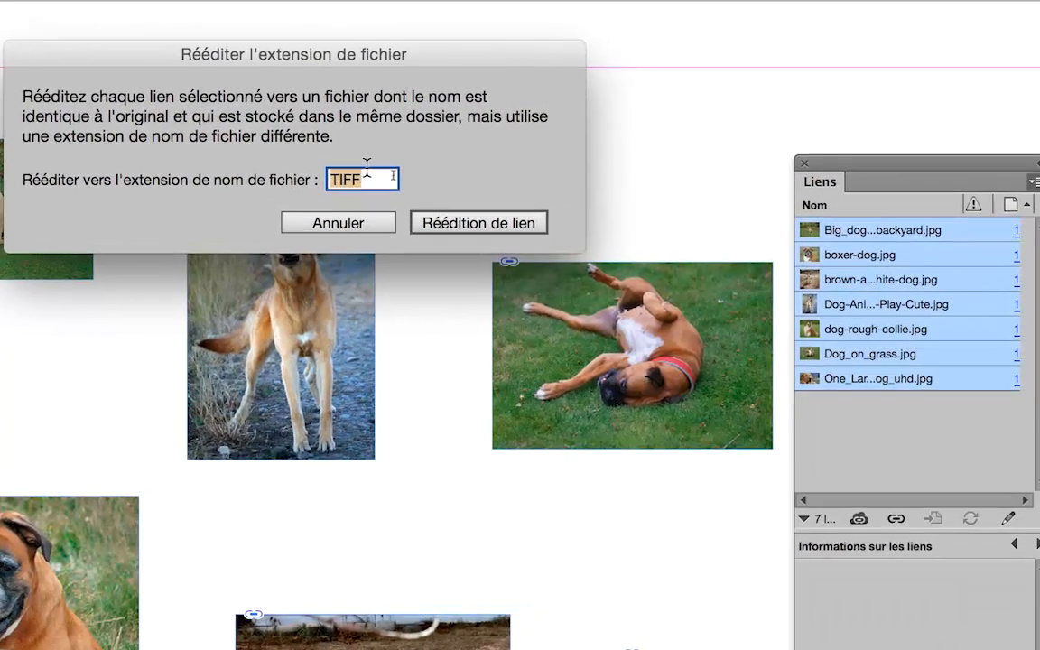
pyautogui.click(392, 171)
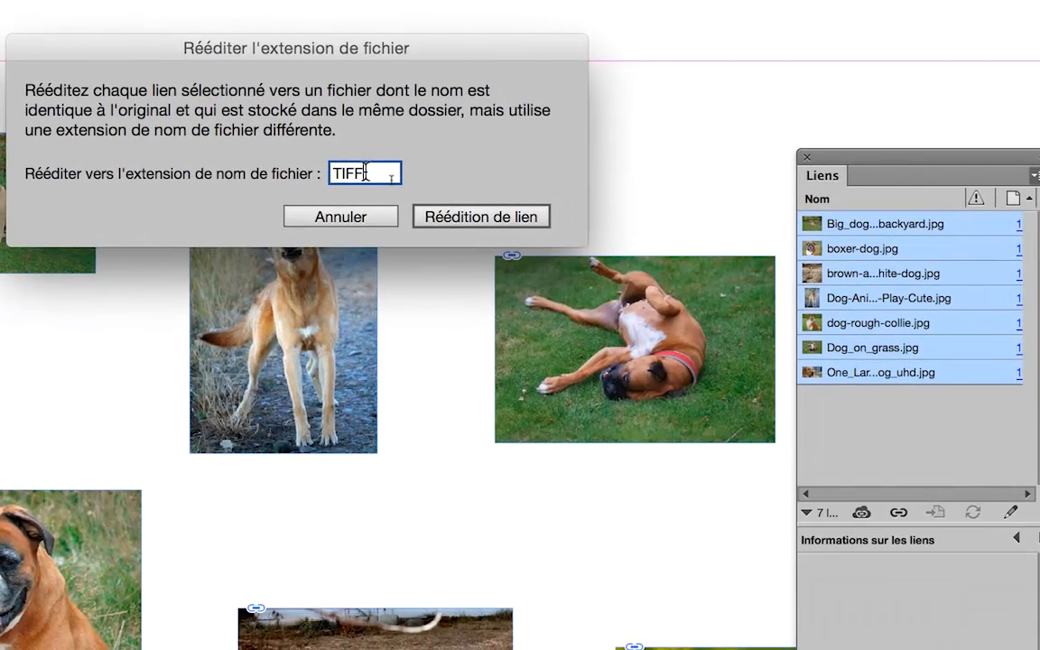
pyautogui.moveTo(365, 172); pyautogui.dragTo(314, 173)
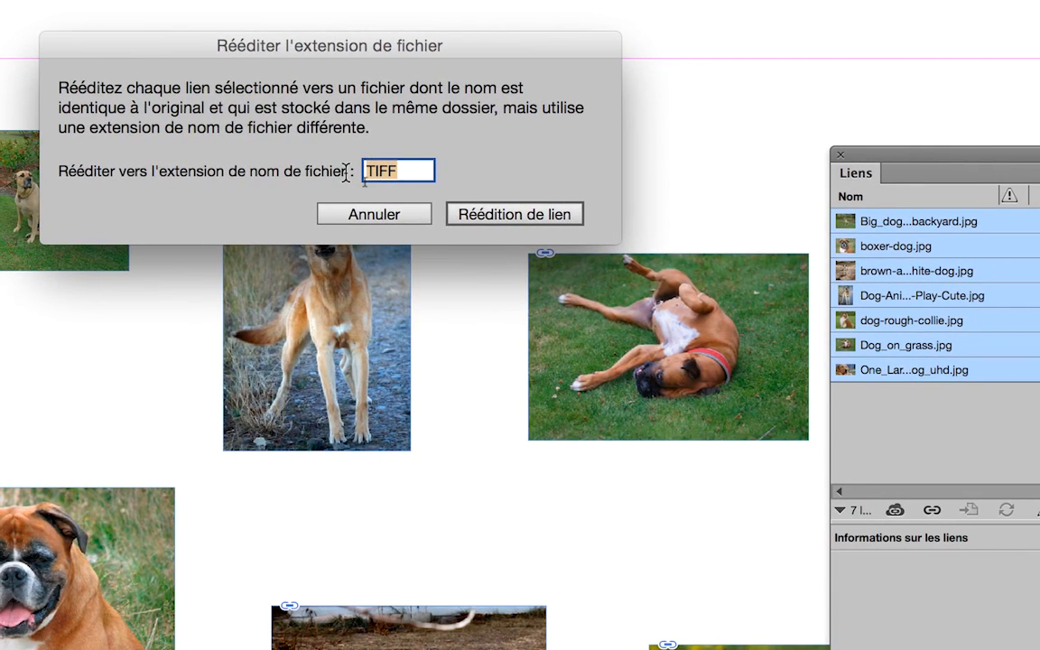
pyautogui.write('PSD')
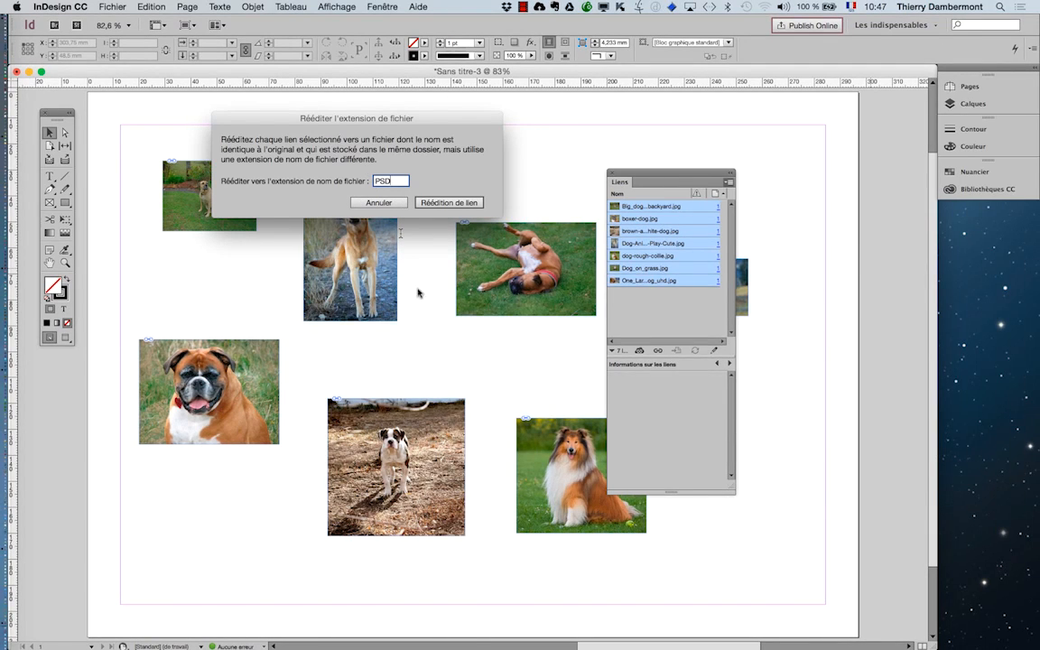
# Step: Switch to the Finder, move all the PSD files from the PSD subfolder into the chiens folder, and compare the JPG and PSD file names
pyautogui.press('super+Tab')
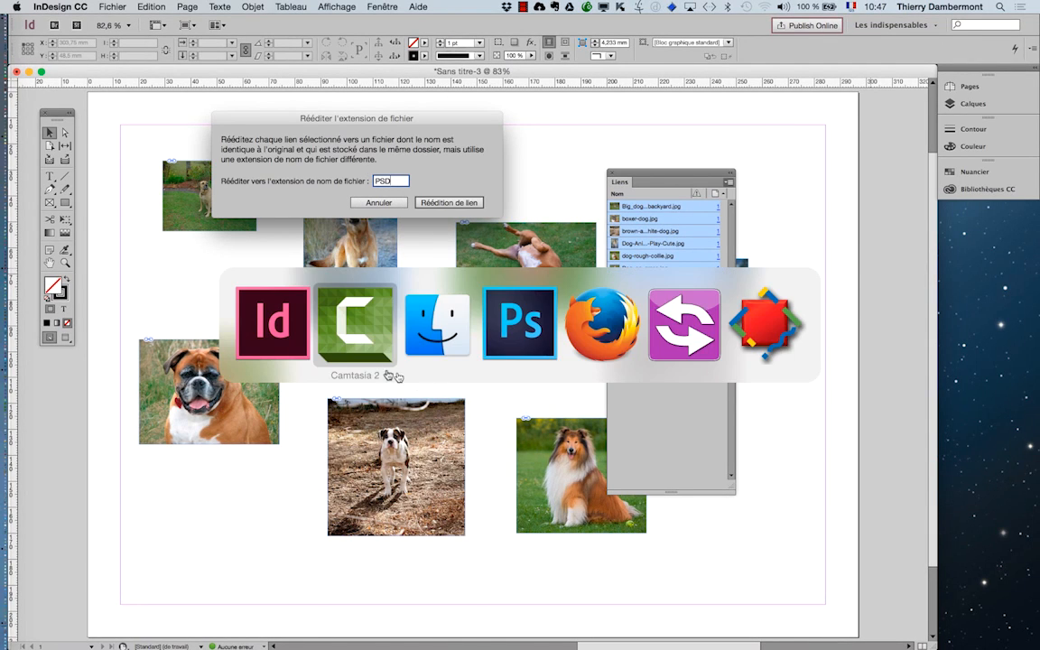
pyautogui.click(436, 348)
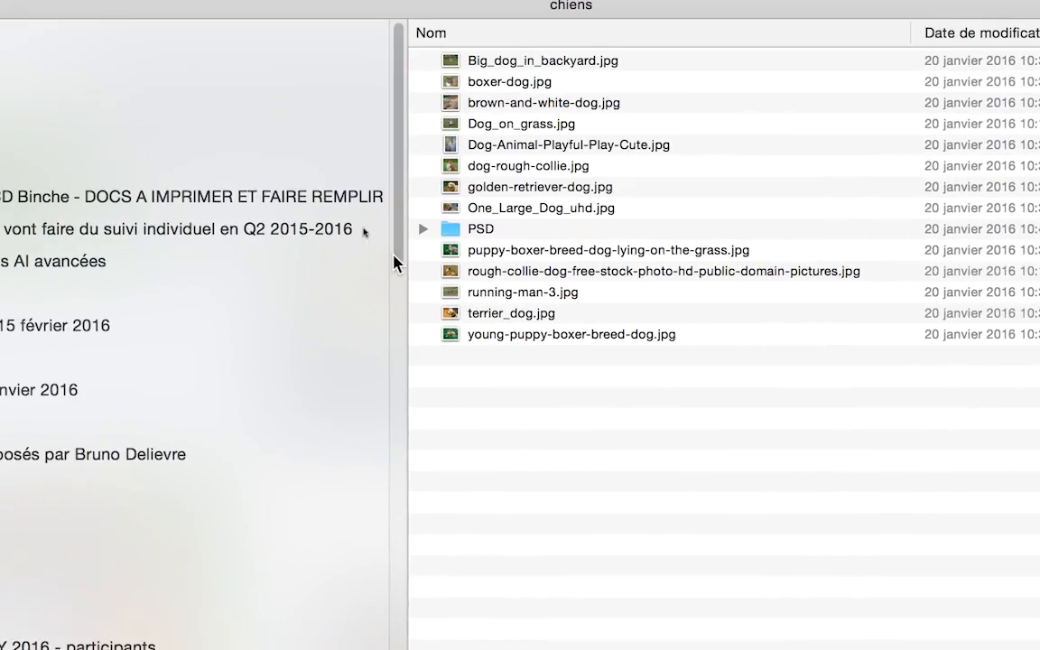
pyautogui.click(422, 229)
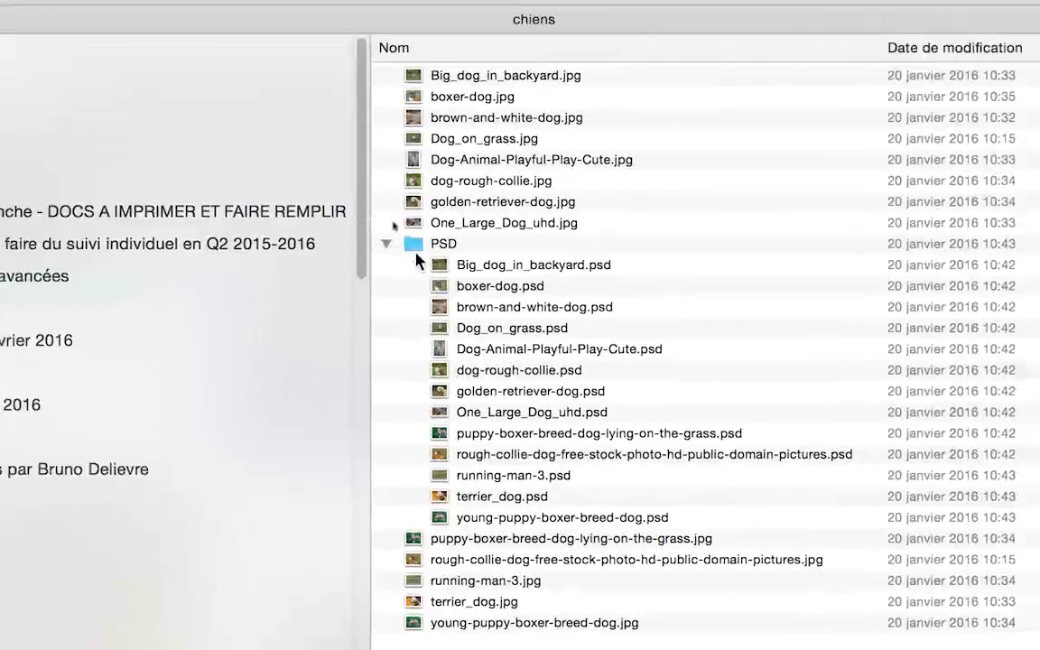
pyautogui.click(452, 270)
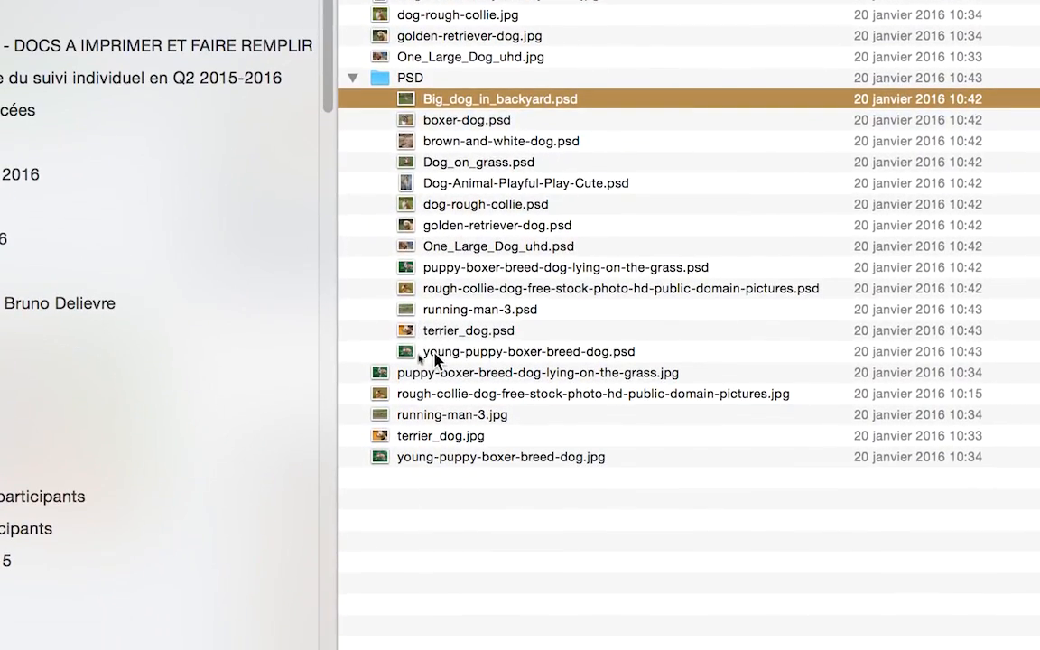
pyautogui.keyDown('shift'); pyautogui.click(450, 371); pyautogui.keyUp('shift')
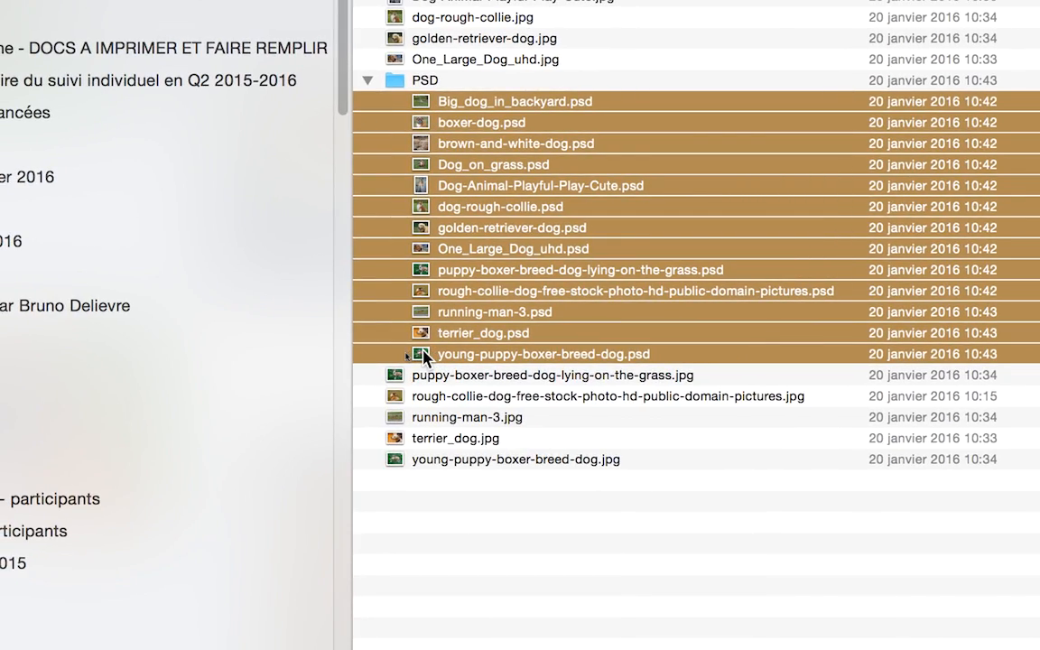
pyautogui.moveTo(424, 355); pyautogui.dragTo(462, 420)
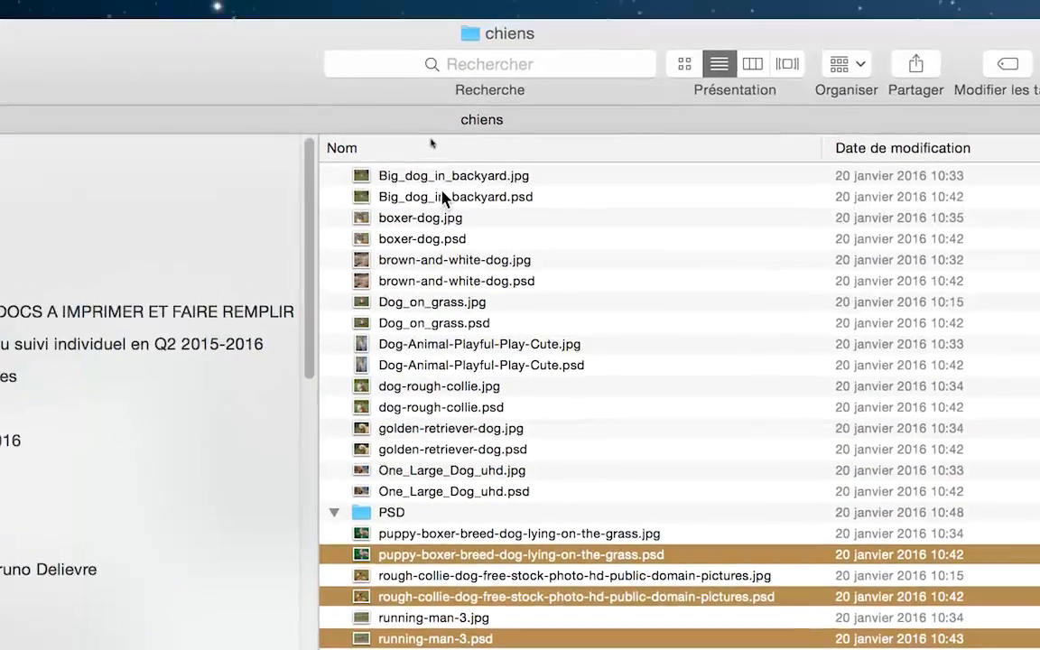
pyautogui.click(439, 181)
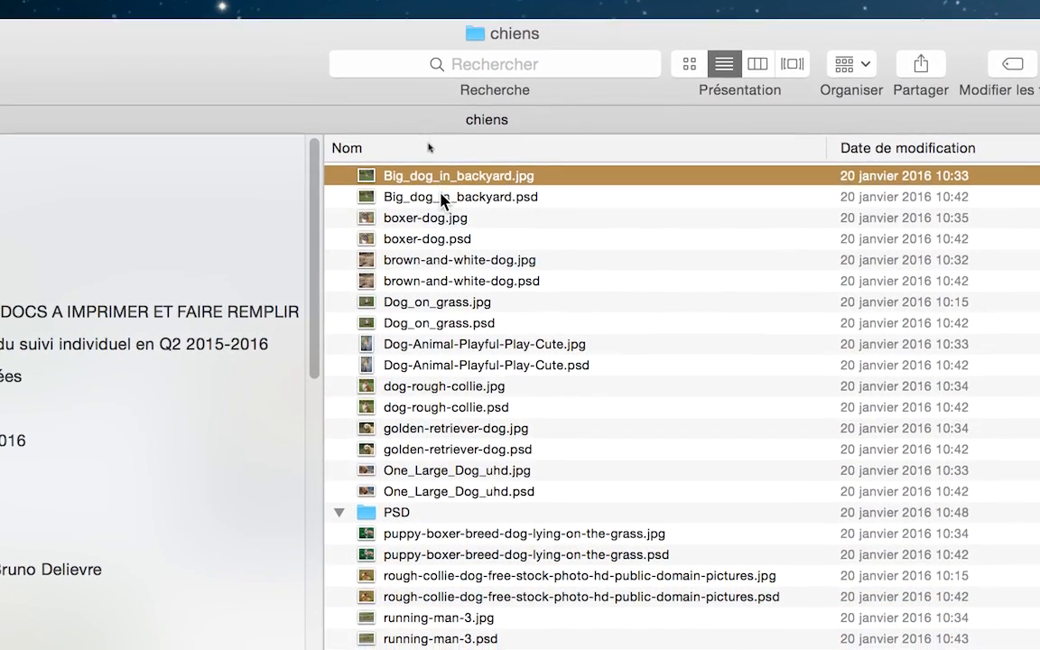
pyautogui.click(441, 196)
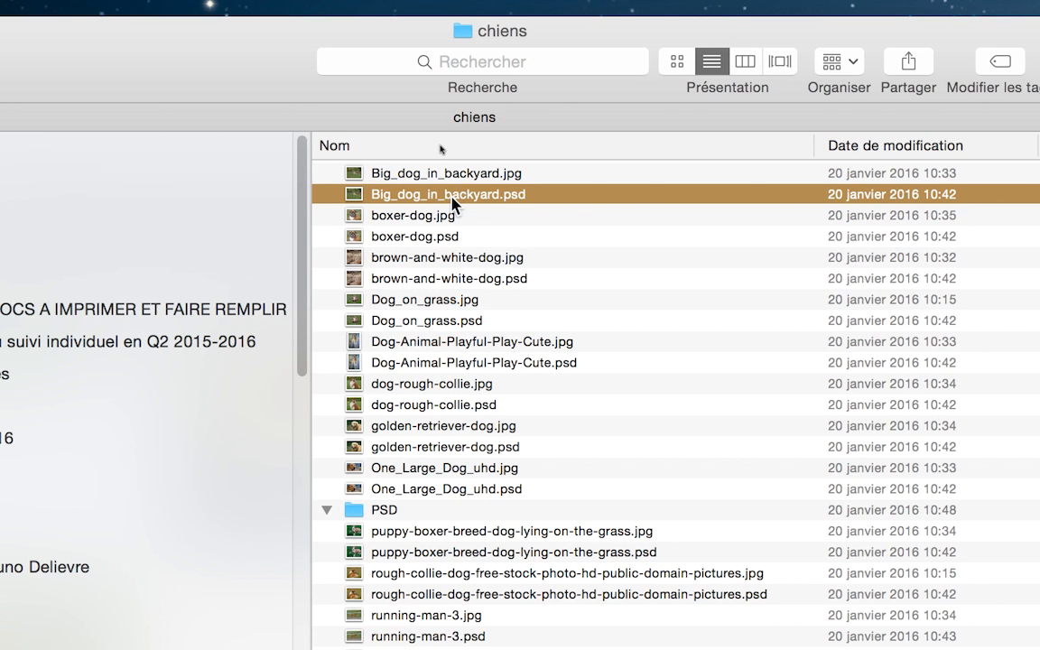
pyautogui.click(464, 214)
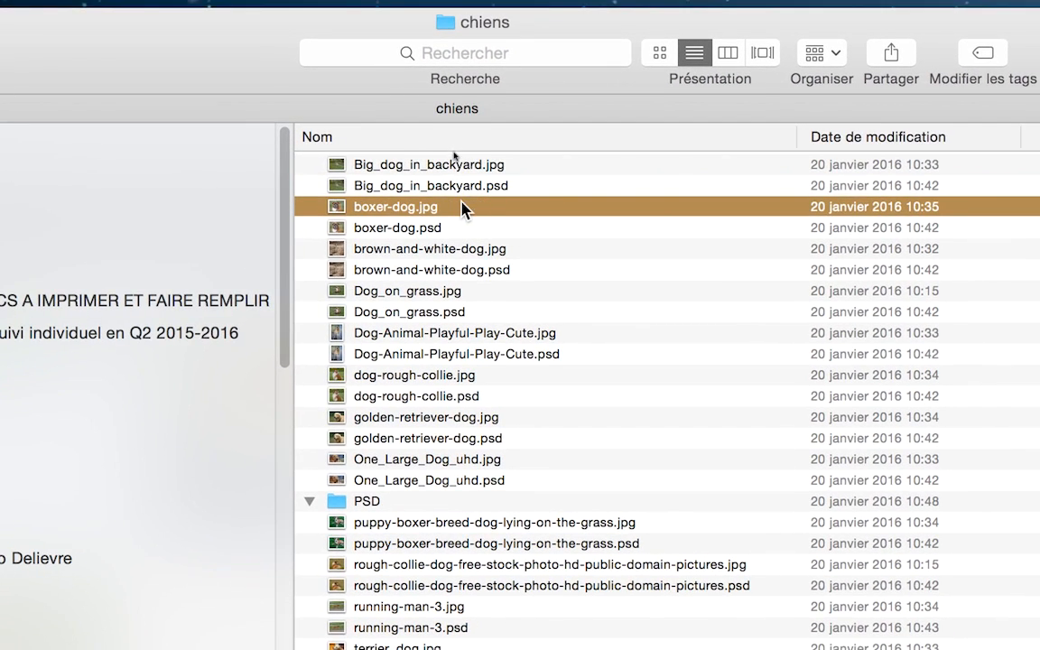
pyautogui.click(478, 232)
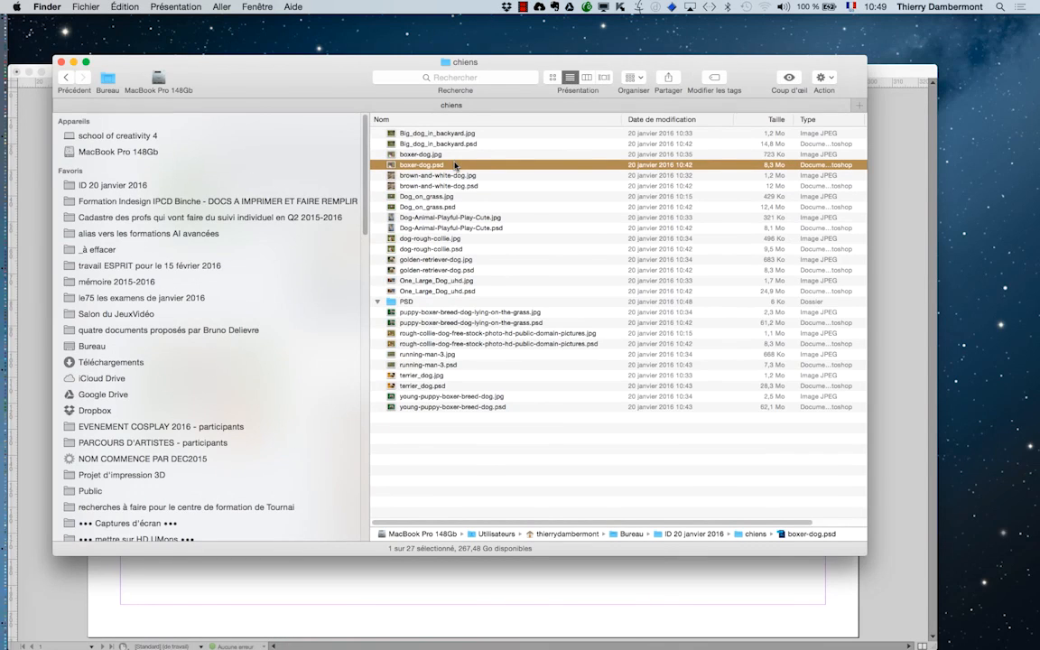
# Step: Return to InDesign and relink the seven selected images to the files with the PSD extension
pyautogui.press('super+Tab')
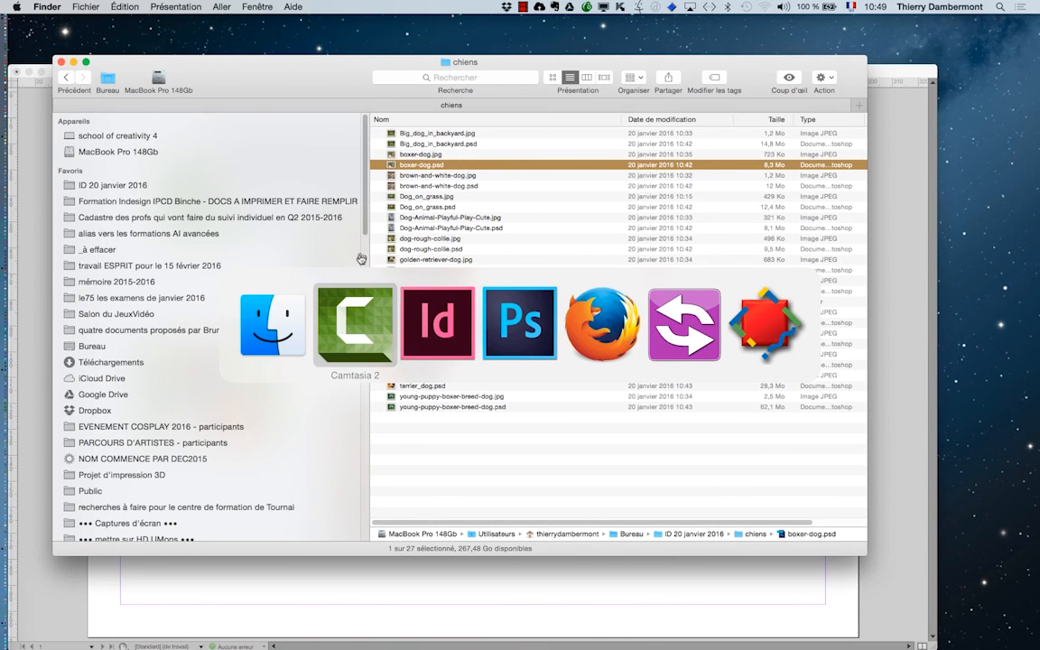
pyautogui.click(415, 332)
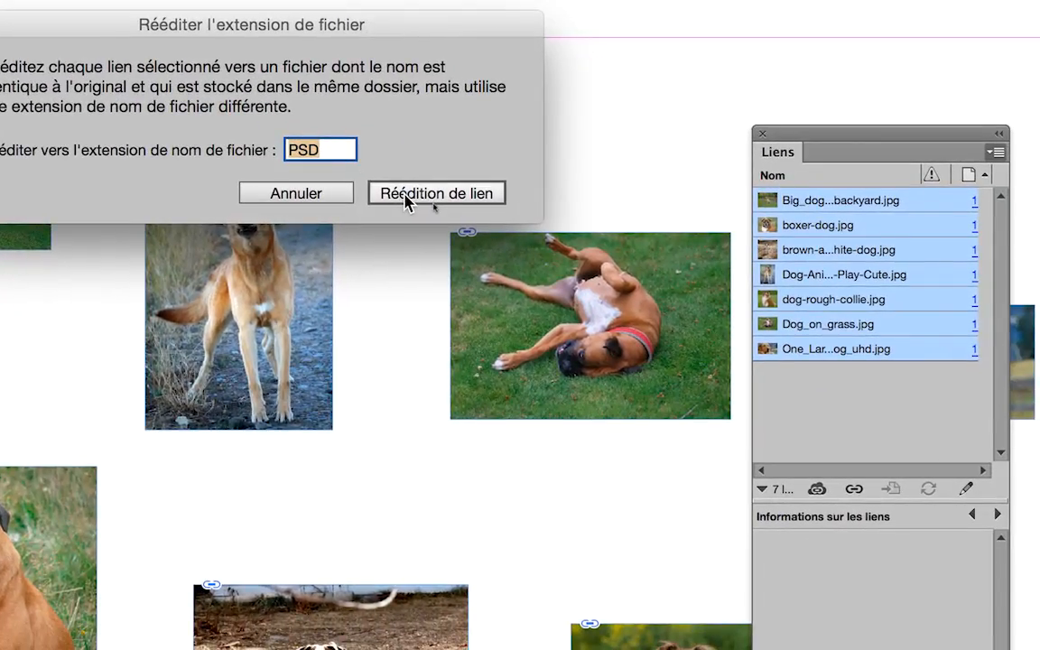
pyautogui.click(405, 197)
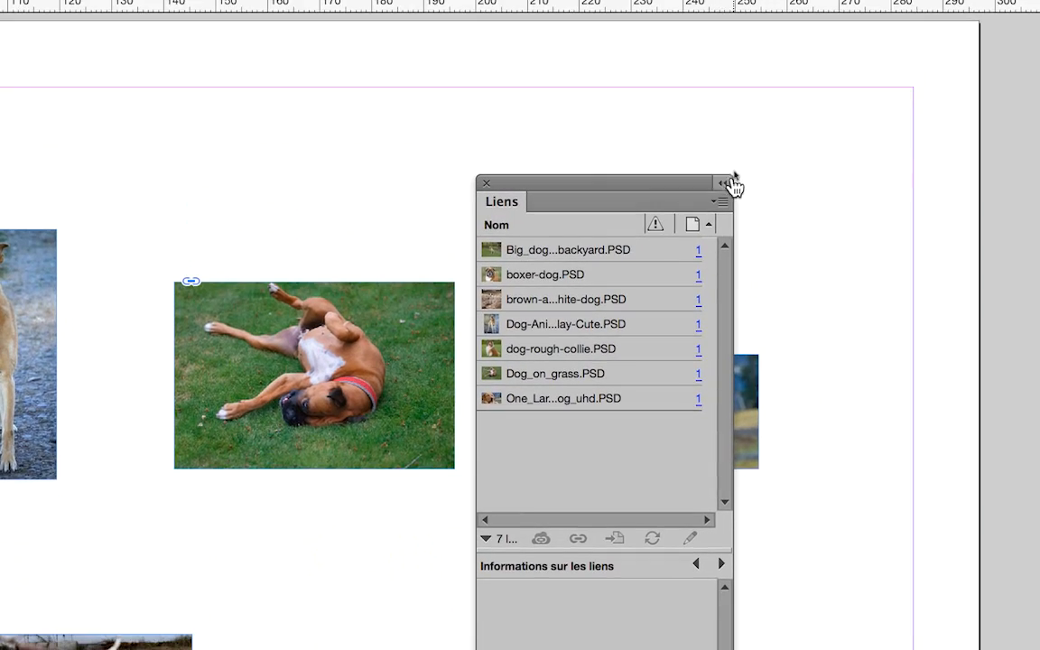
# Step: Move the Liens panel over the page's outer margin, clear of the One_Large_Dog_uhd image
pyautogui.click(727, 187)
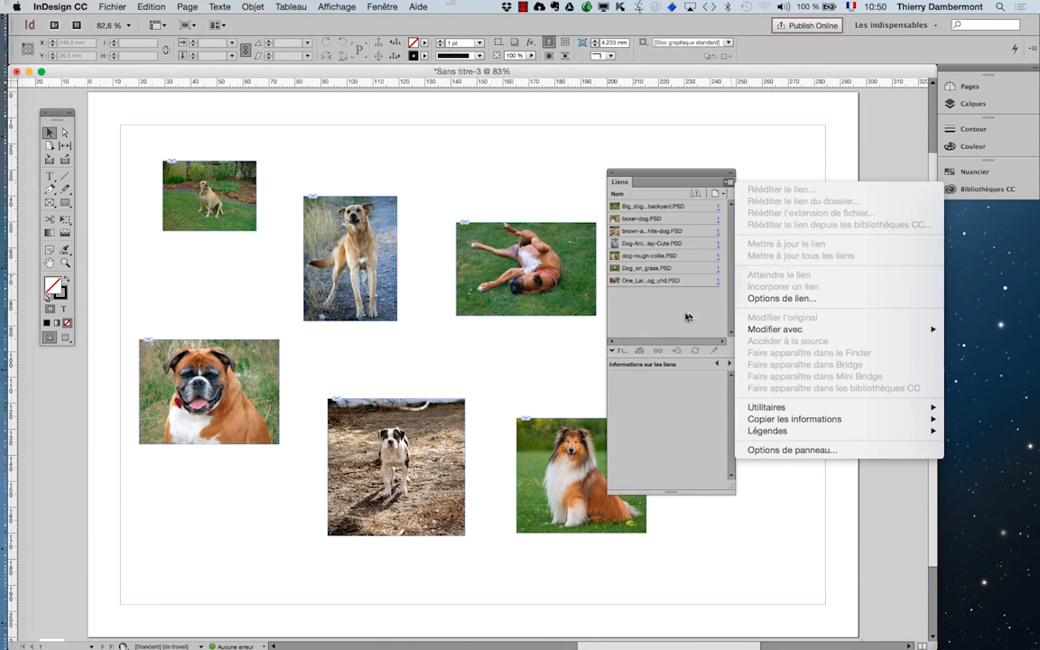
pyautogui.click(684, 317)
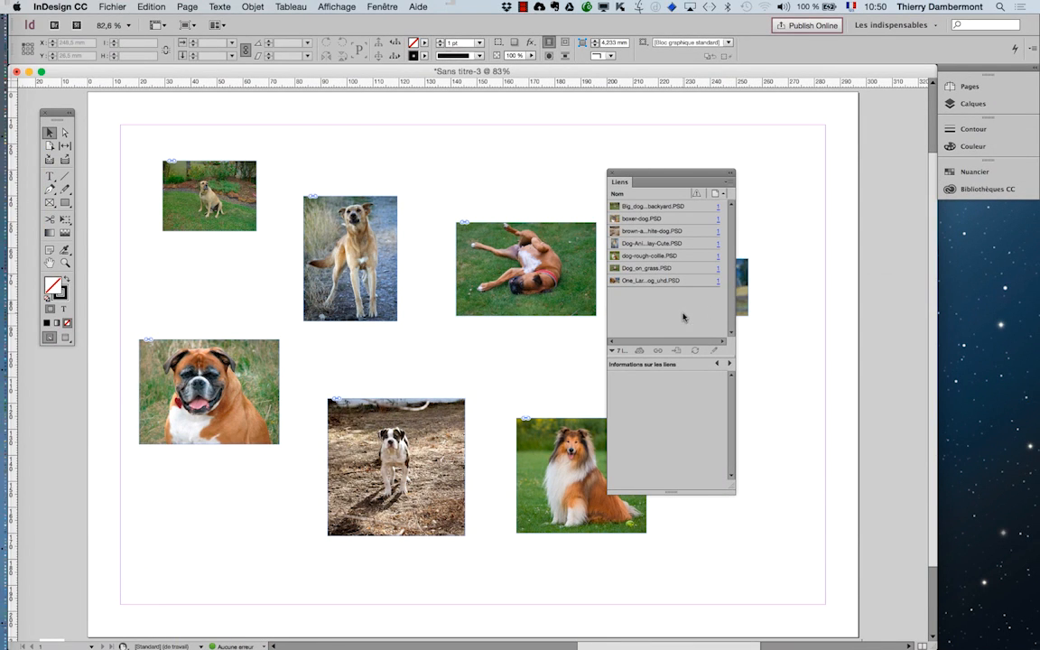
pyautogui.moveTo(652, 174); pyautogui.dragTo(829, 227)
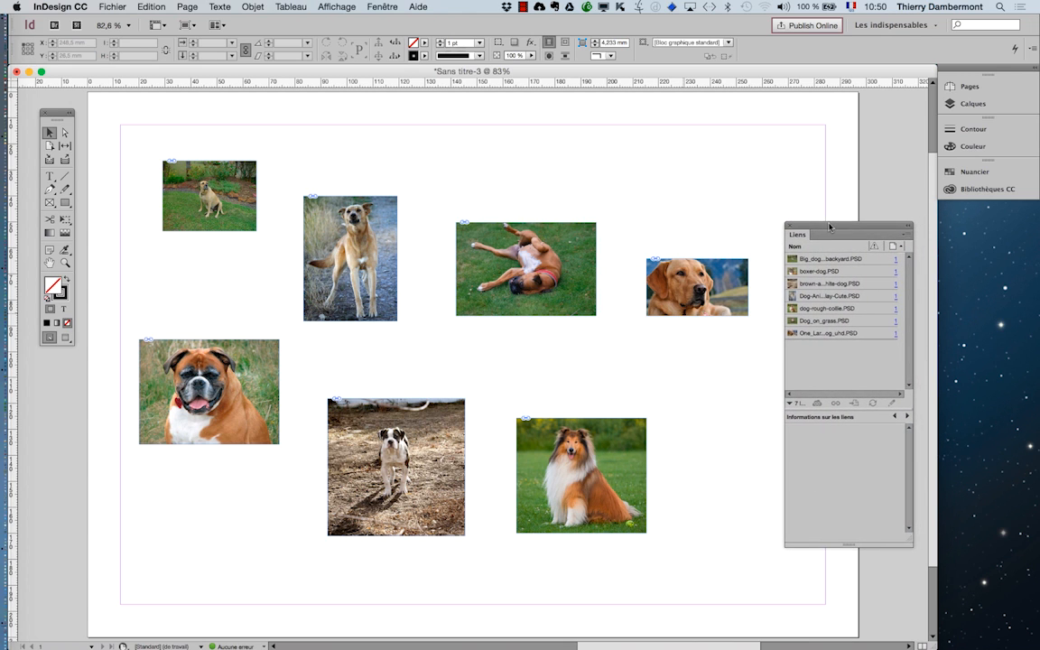